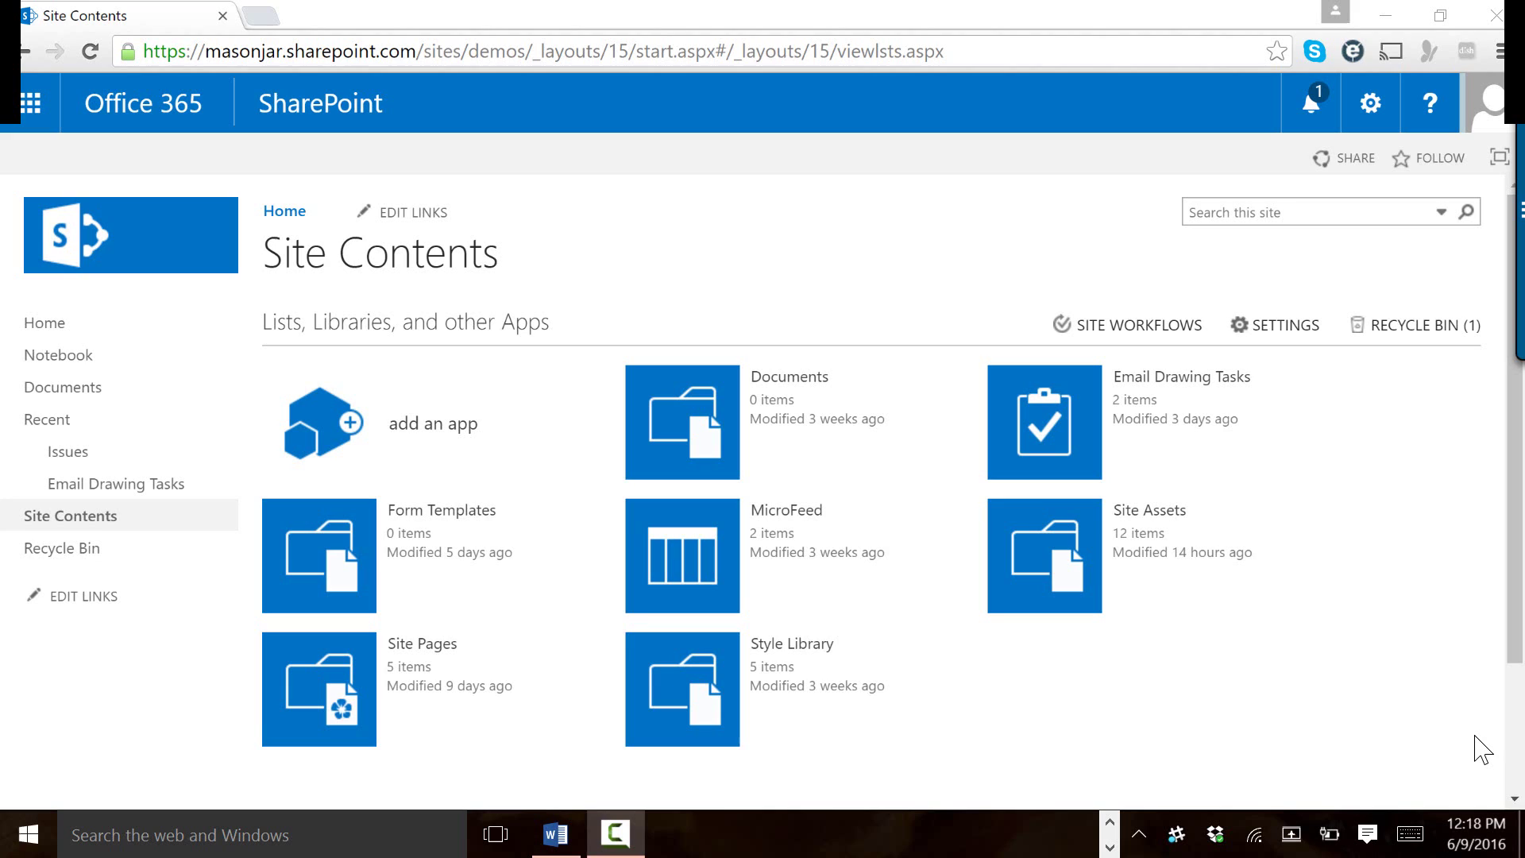
- Switch the browser to full-screen mode with F11
{"action": "key", "text": "F11"}
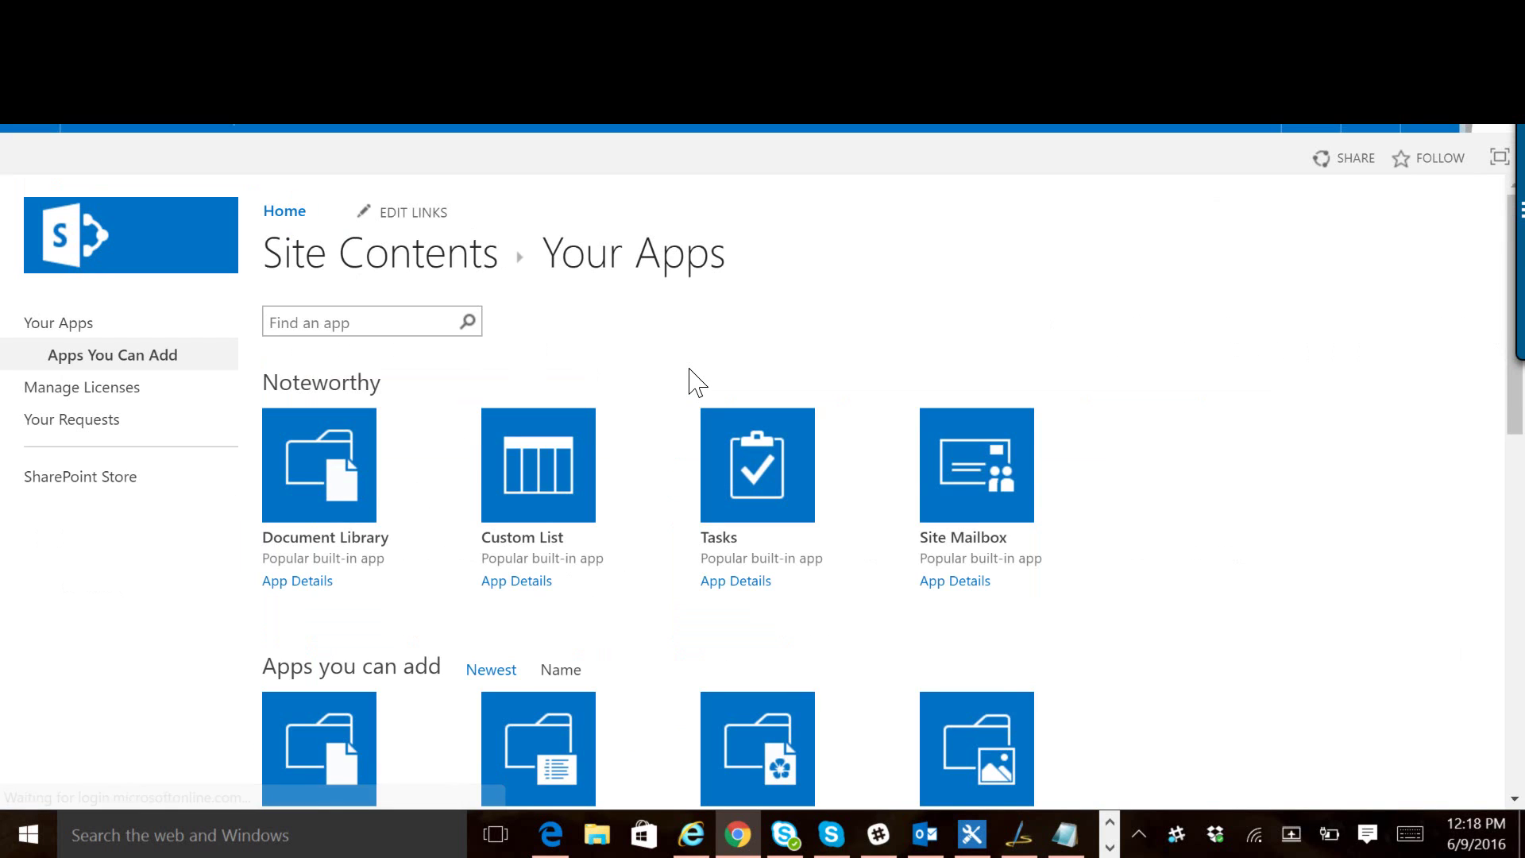
- Add a Tasks app list named 'Tasks' to the site
{"action": "left_click", "coordinate": [742, 512]}
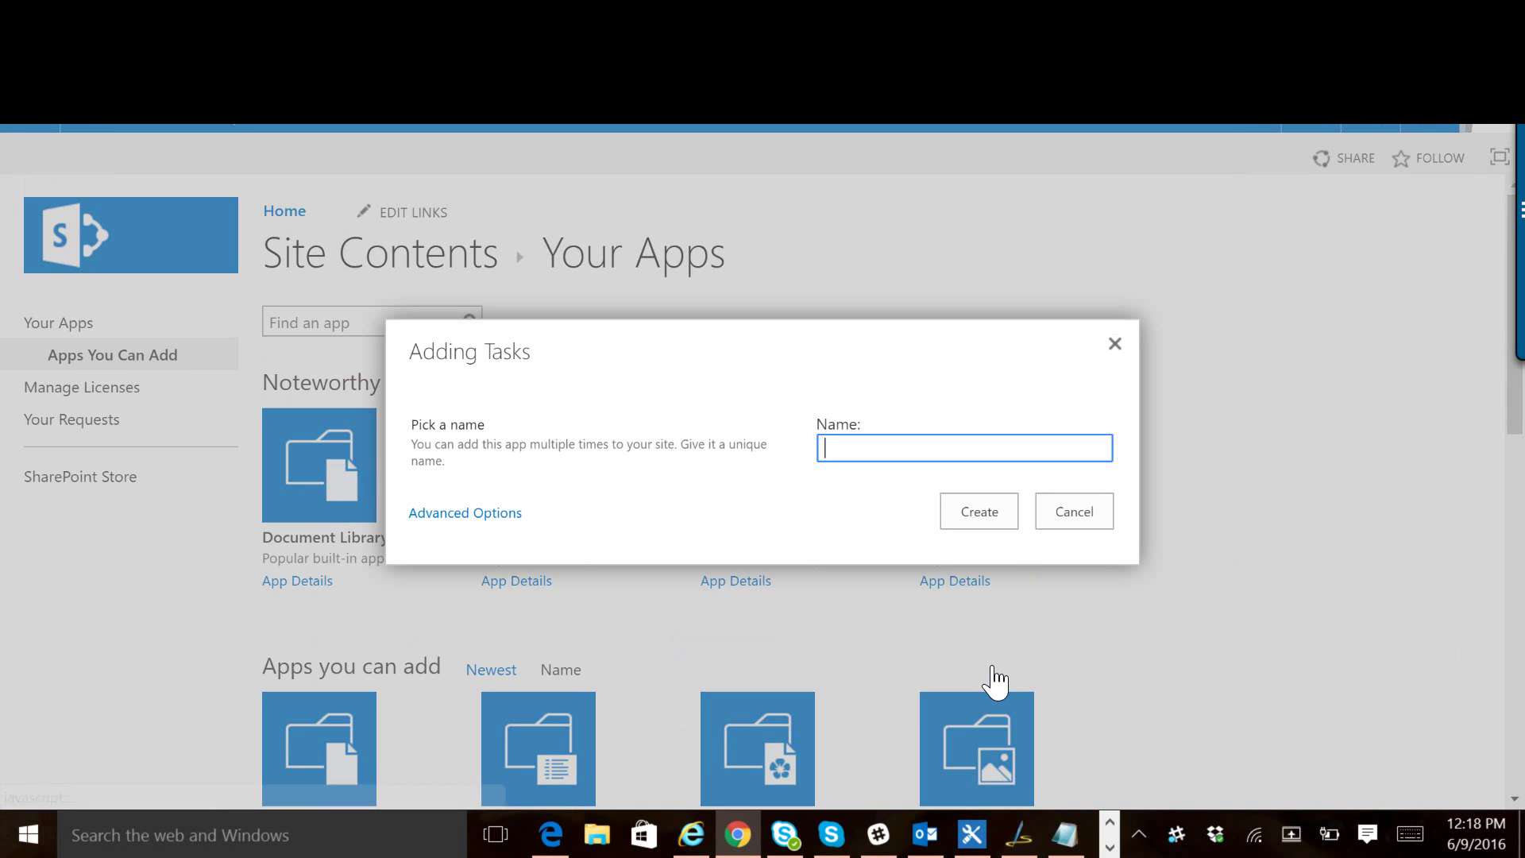
{"action": "type", "text": "Tasks"}
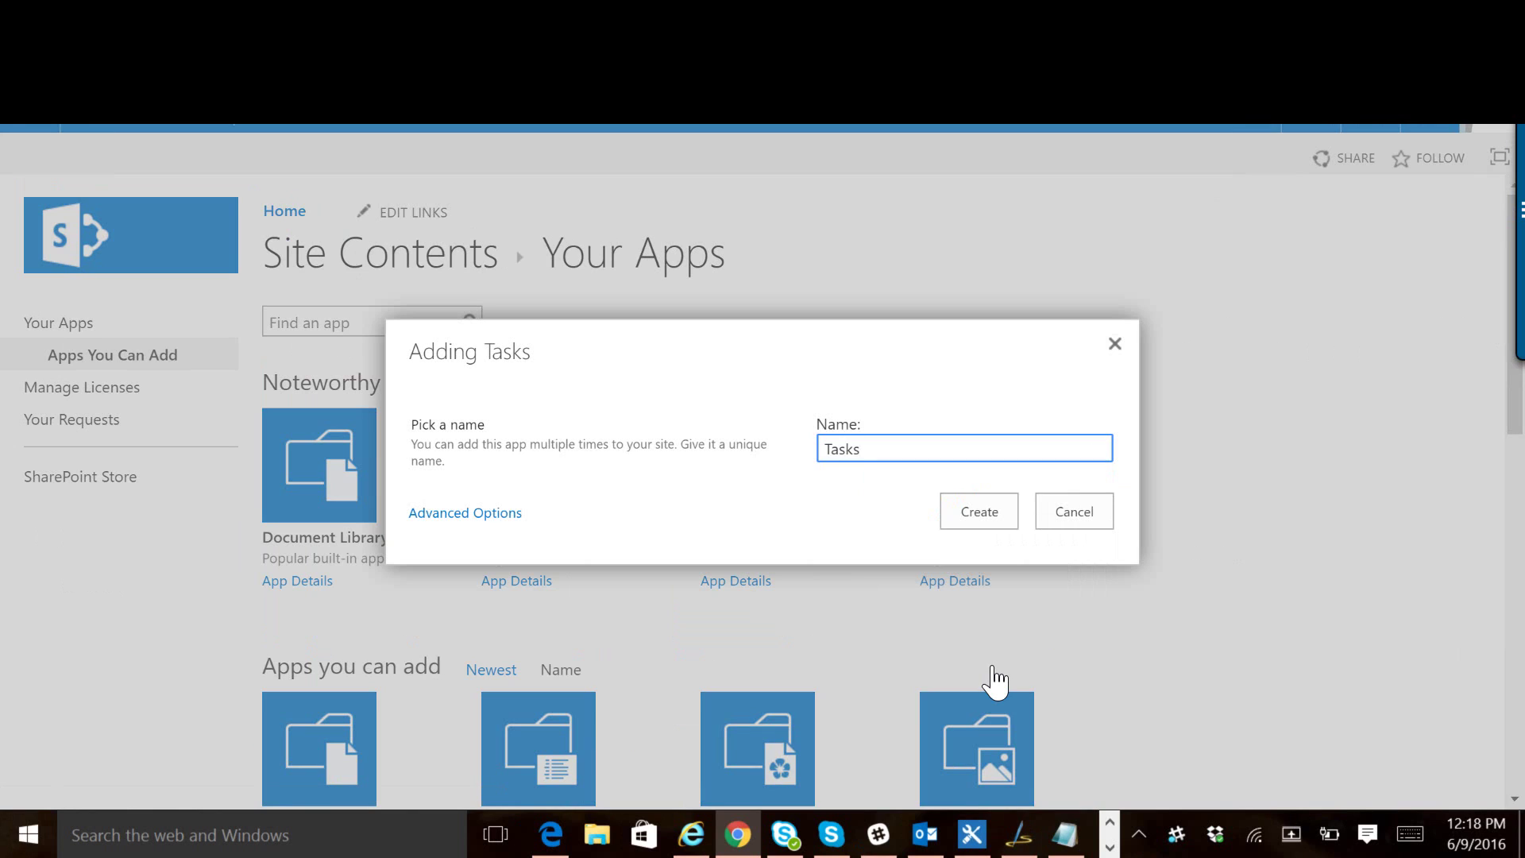
{"action": "key", "text": "Tab"}
{"action": "key", "text": "Return"}
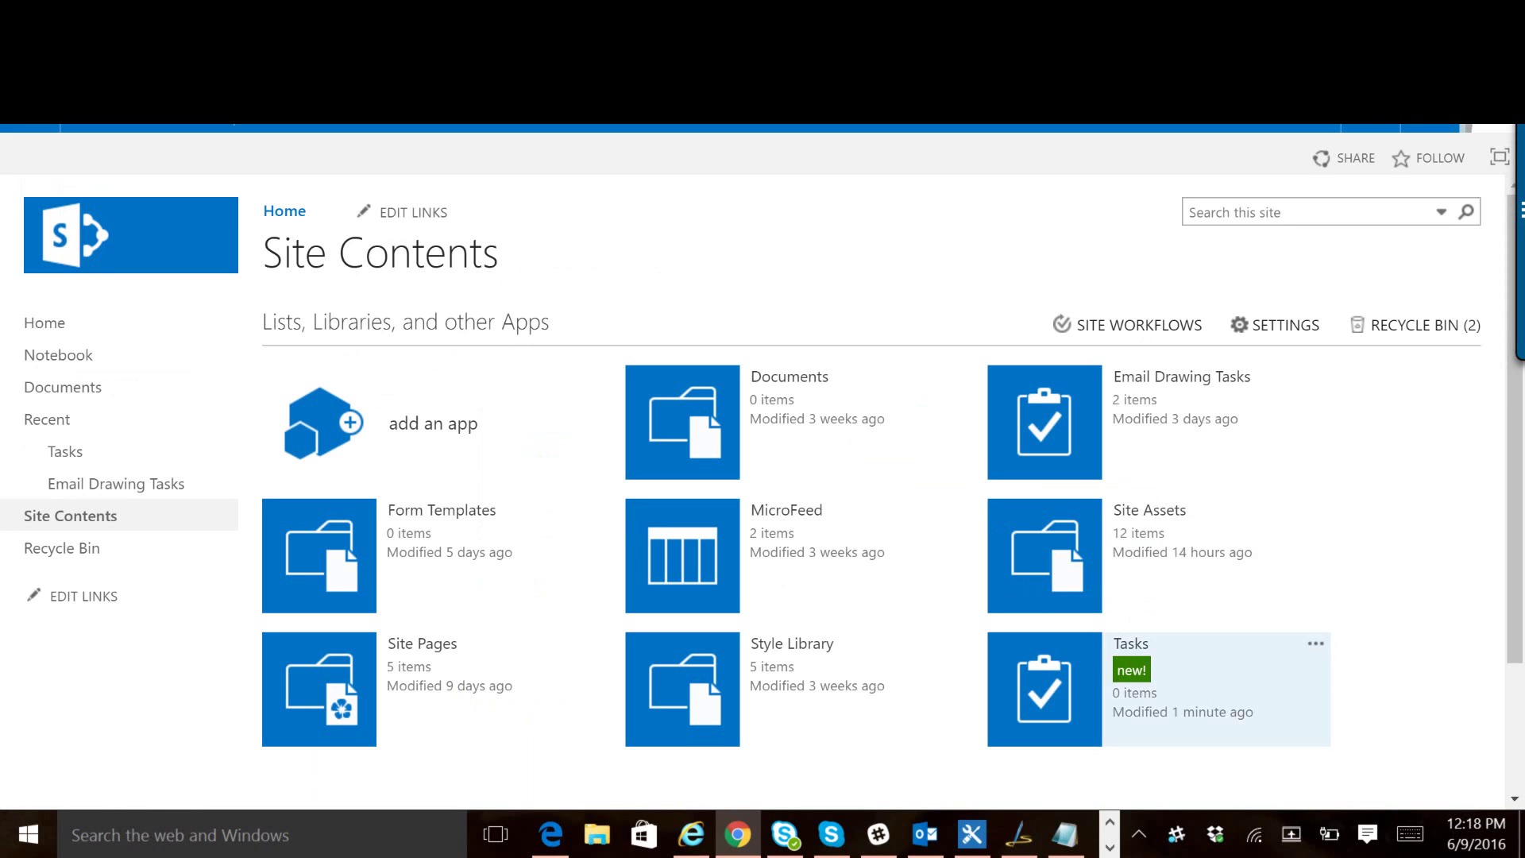
- Open the new Tasks list's settings and scroll down to its columns
{"action": "left_click", "coordinate": [1315, 642]}
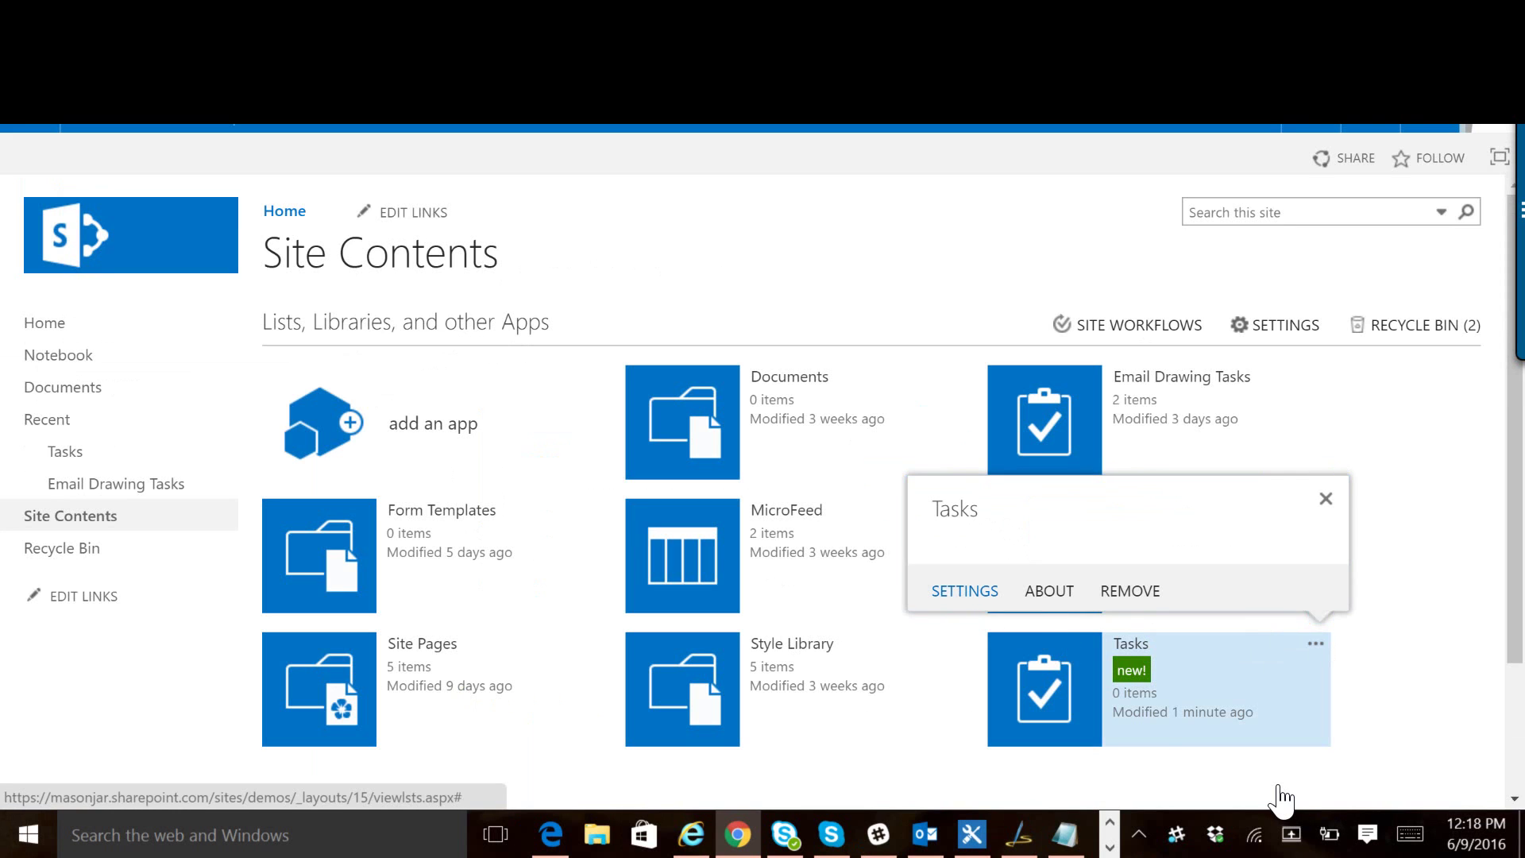
{"action": "scroll", "coordinate": [735, 612], "scroll_direction": "down", "scroll_amount": 4}
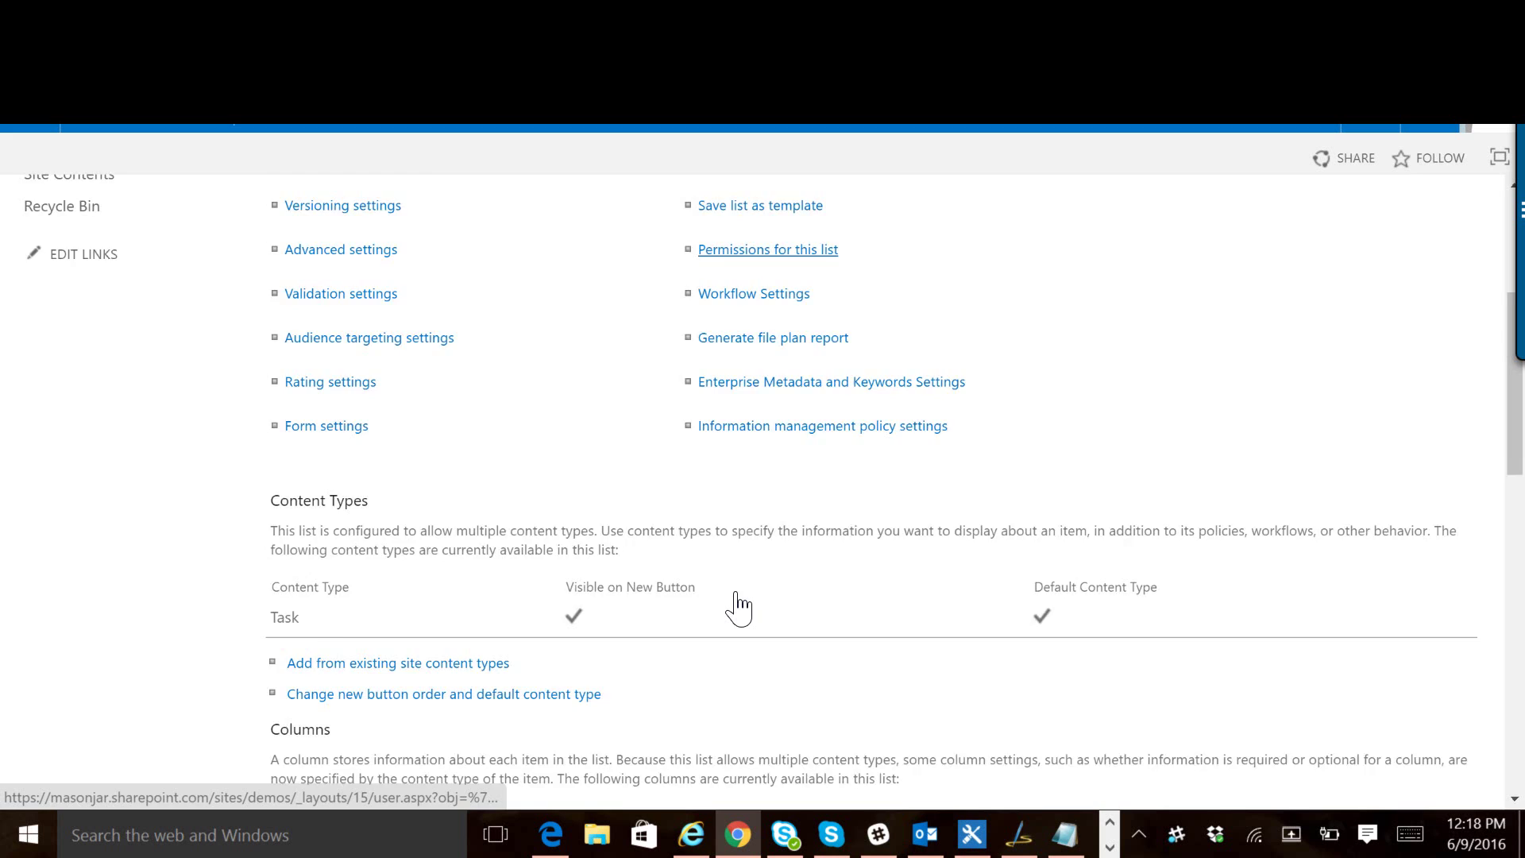
{"action": "scroll", "coordinate": [738, 607], "scroll_direction": "down", "scroll_amount": 11}
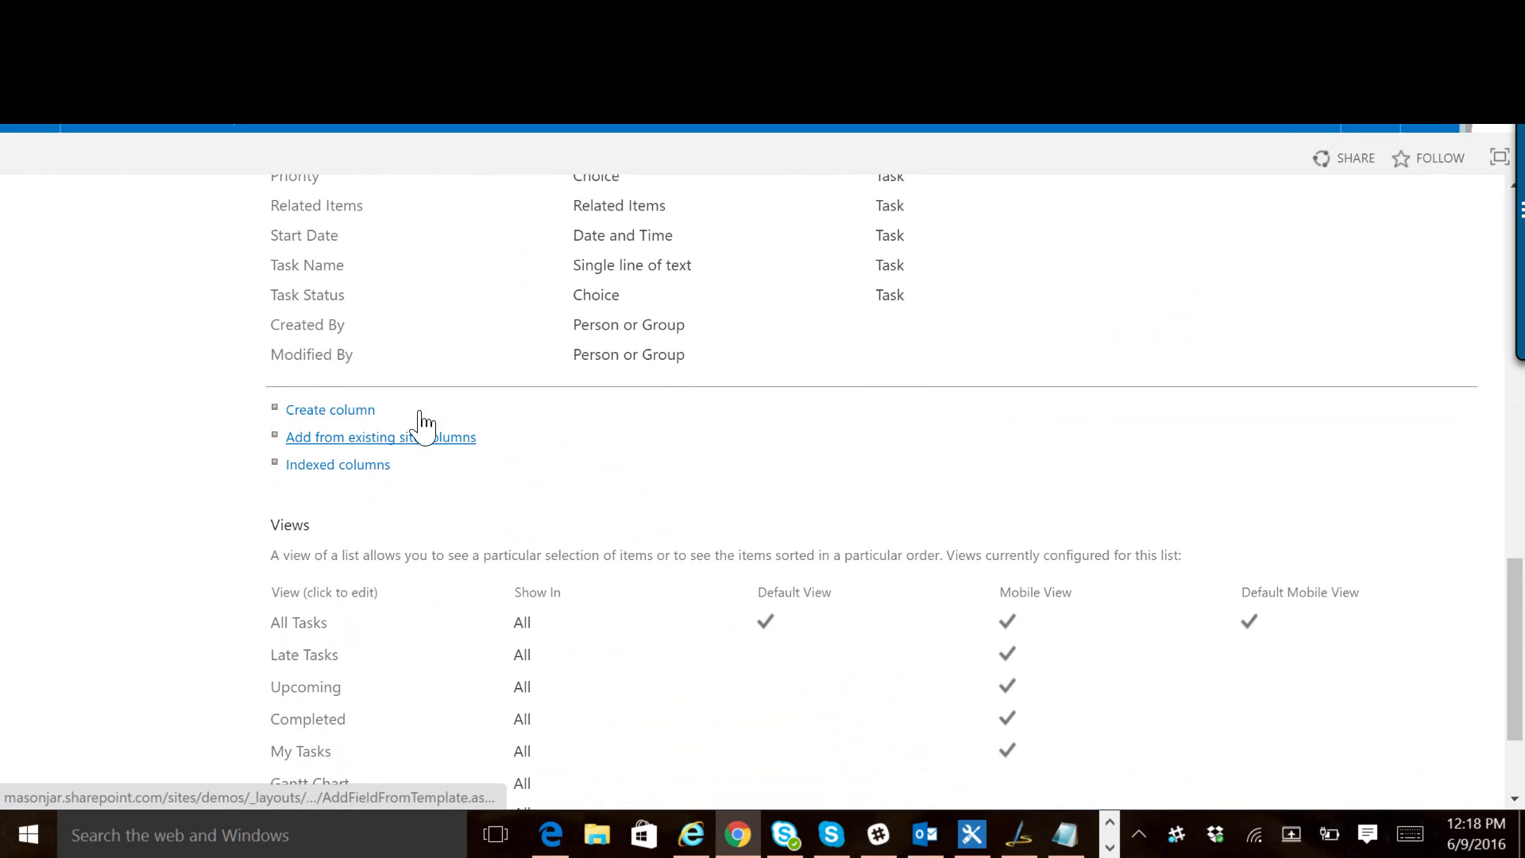
- Create a 'Signature' column of type Multiple lines of text, restricted to plain text
{"action": "left_click", "coordinate": [358, 411]}
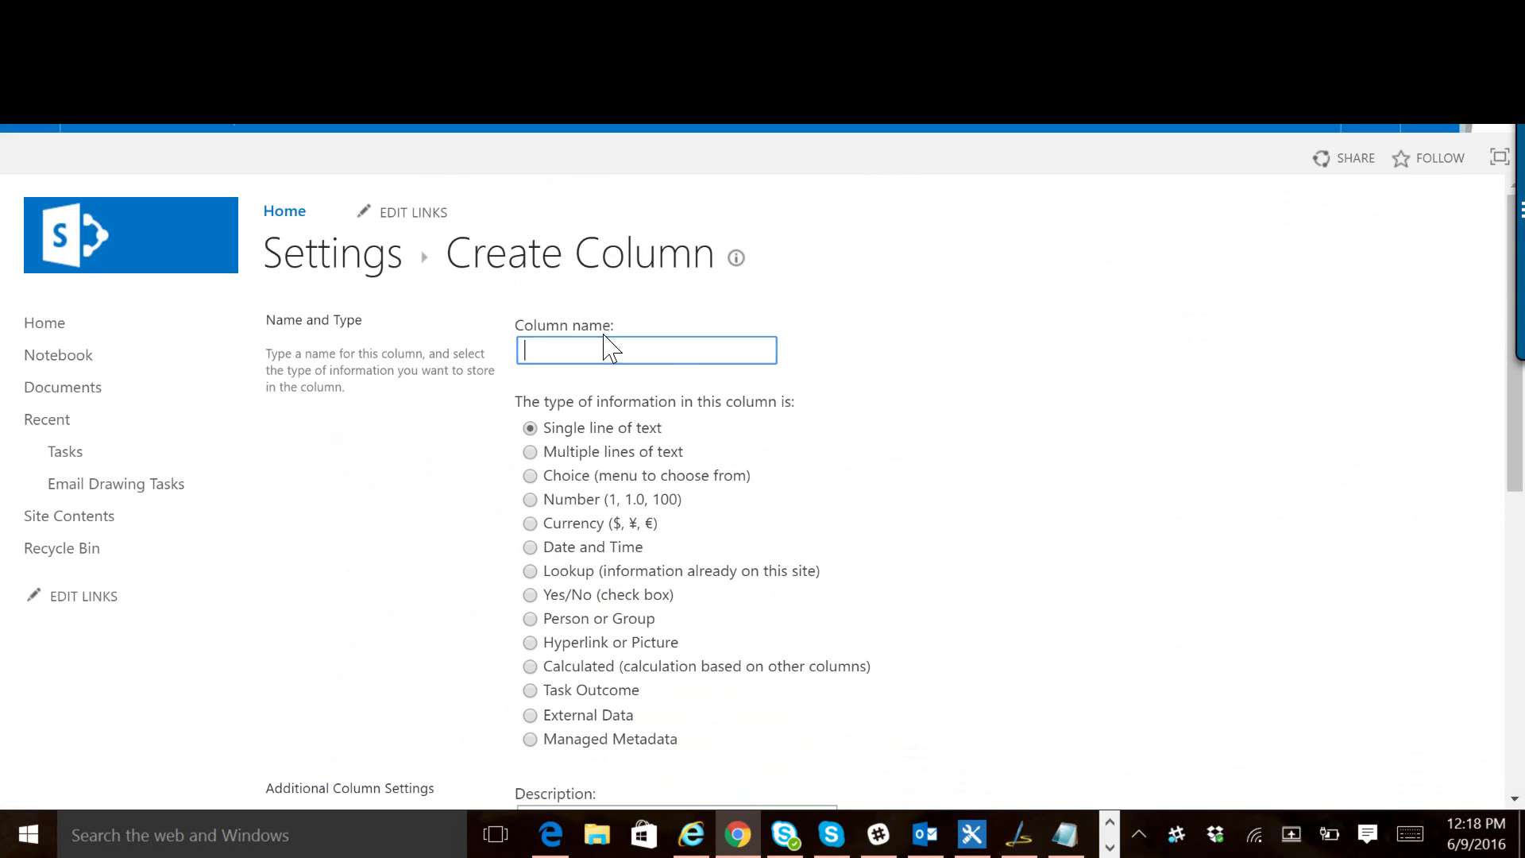
{"action": "type", "text": "Signature"}
{"action": "scroll", "coordinate": [627, 381], "scroll_direction": "down", "scroll_amount": 1}
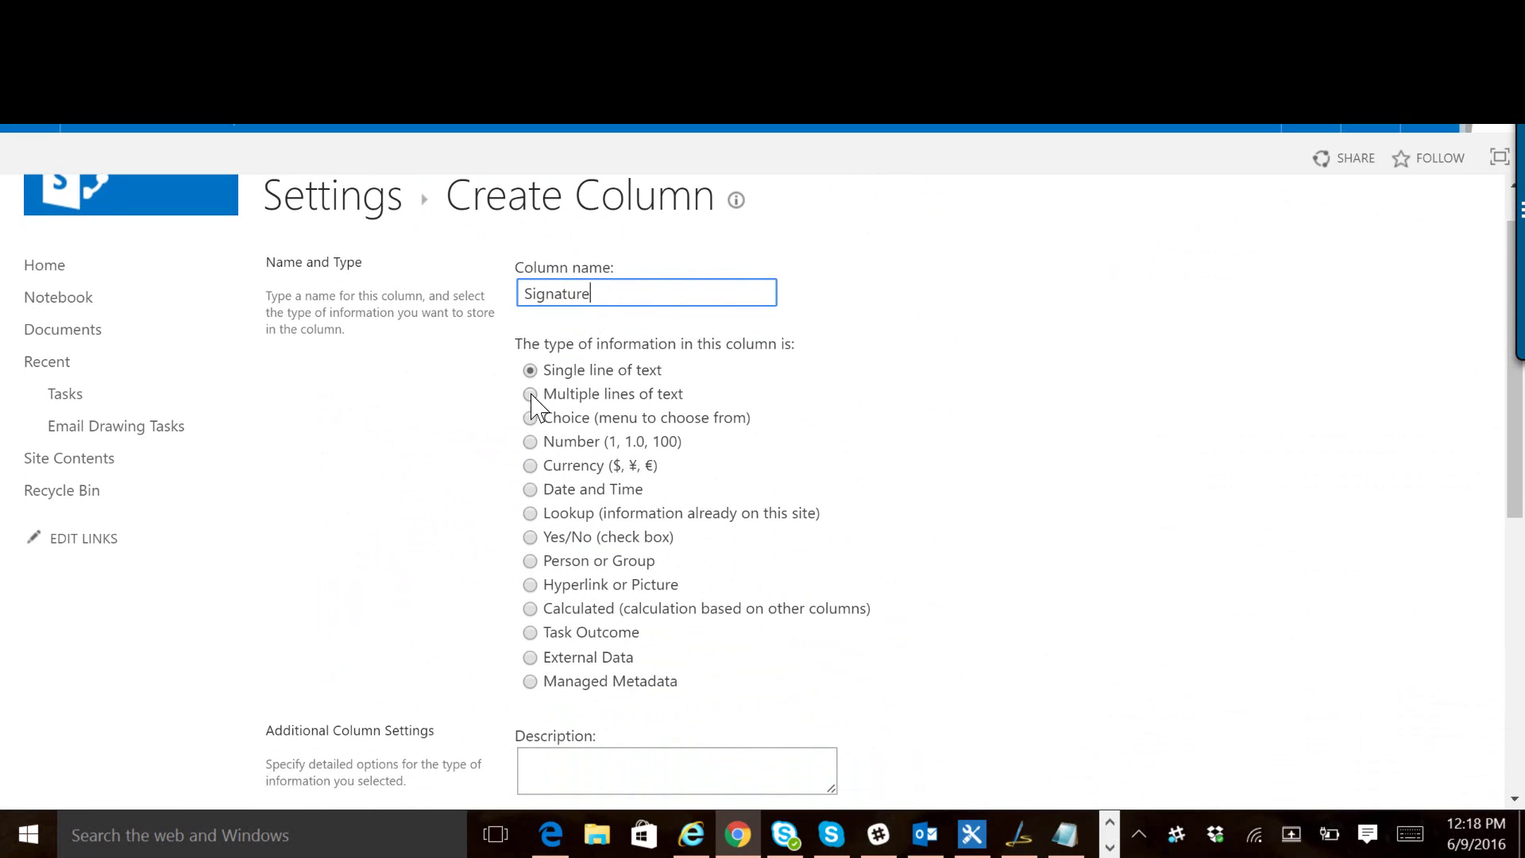
{"action": "left_click", "coordinate": [530, 399]}
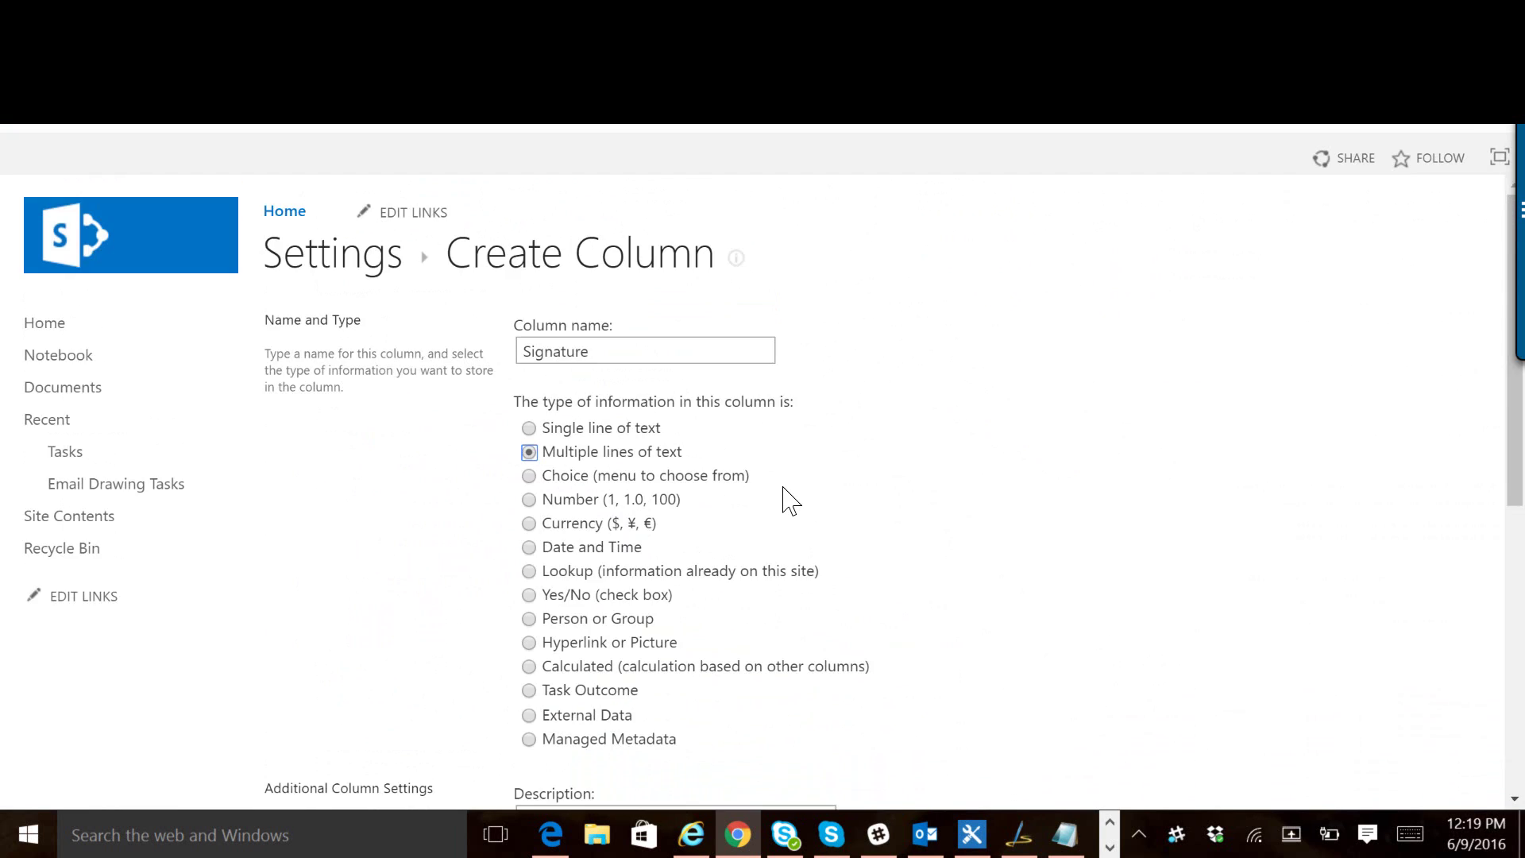
{"action": "scroll", "coordinate": [783, 489], "scroll_direction": "down", "scroll_amount": 6}
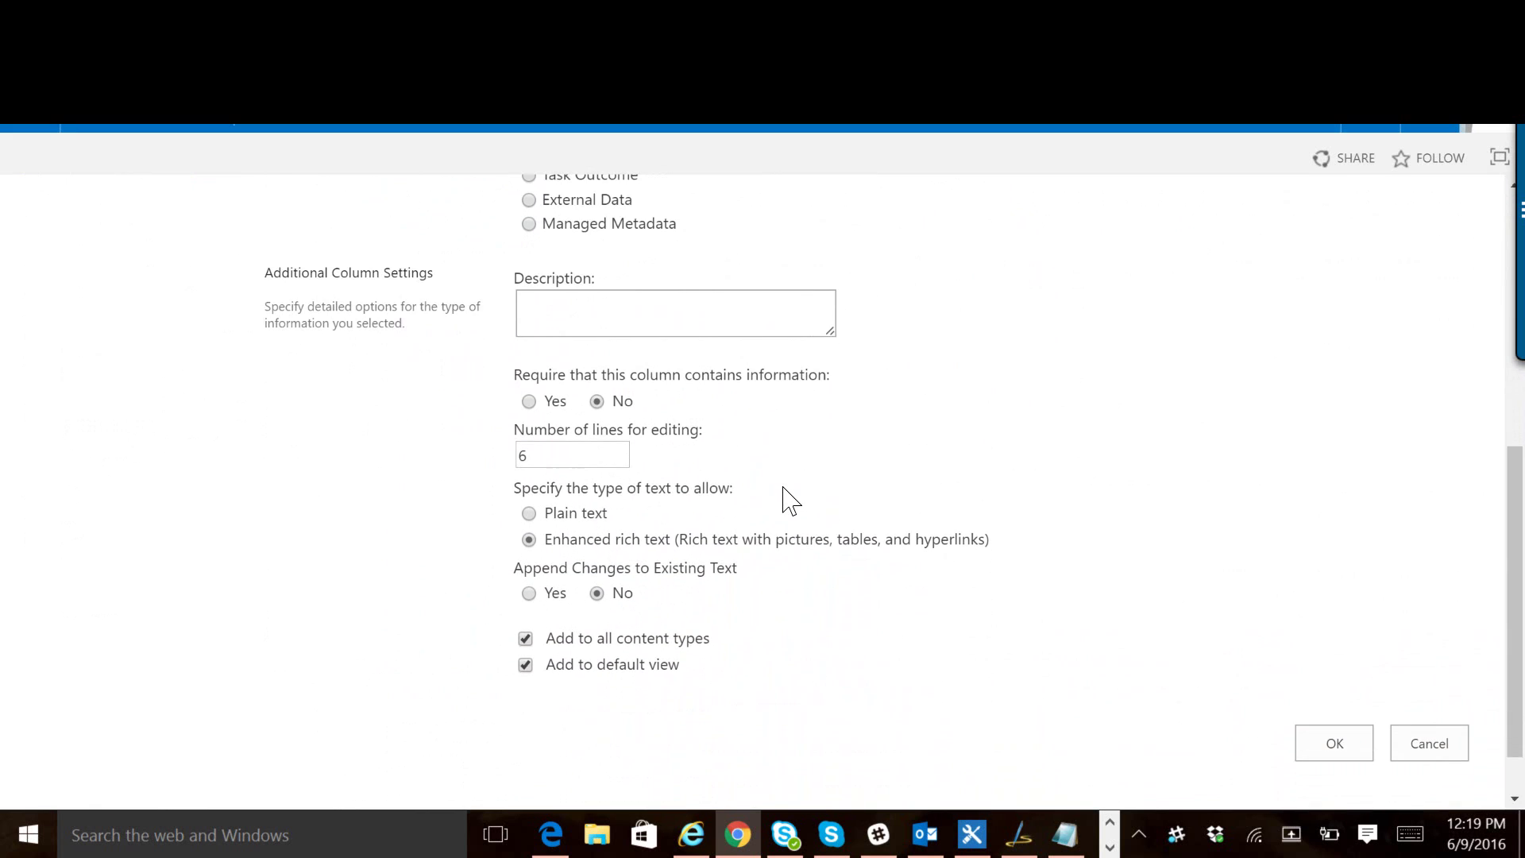
{"action": "left_click", "coordinate": [530, 514]}
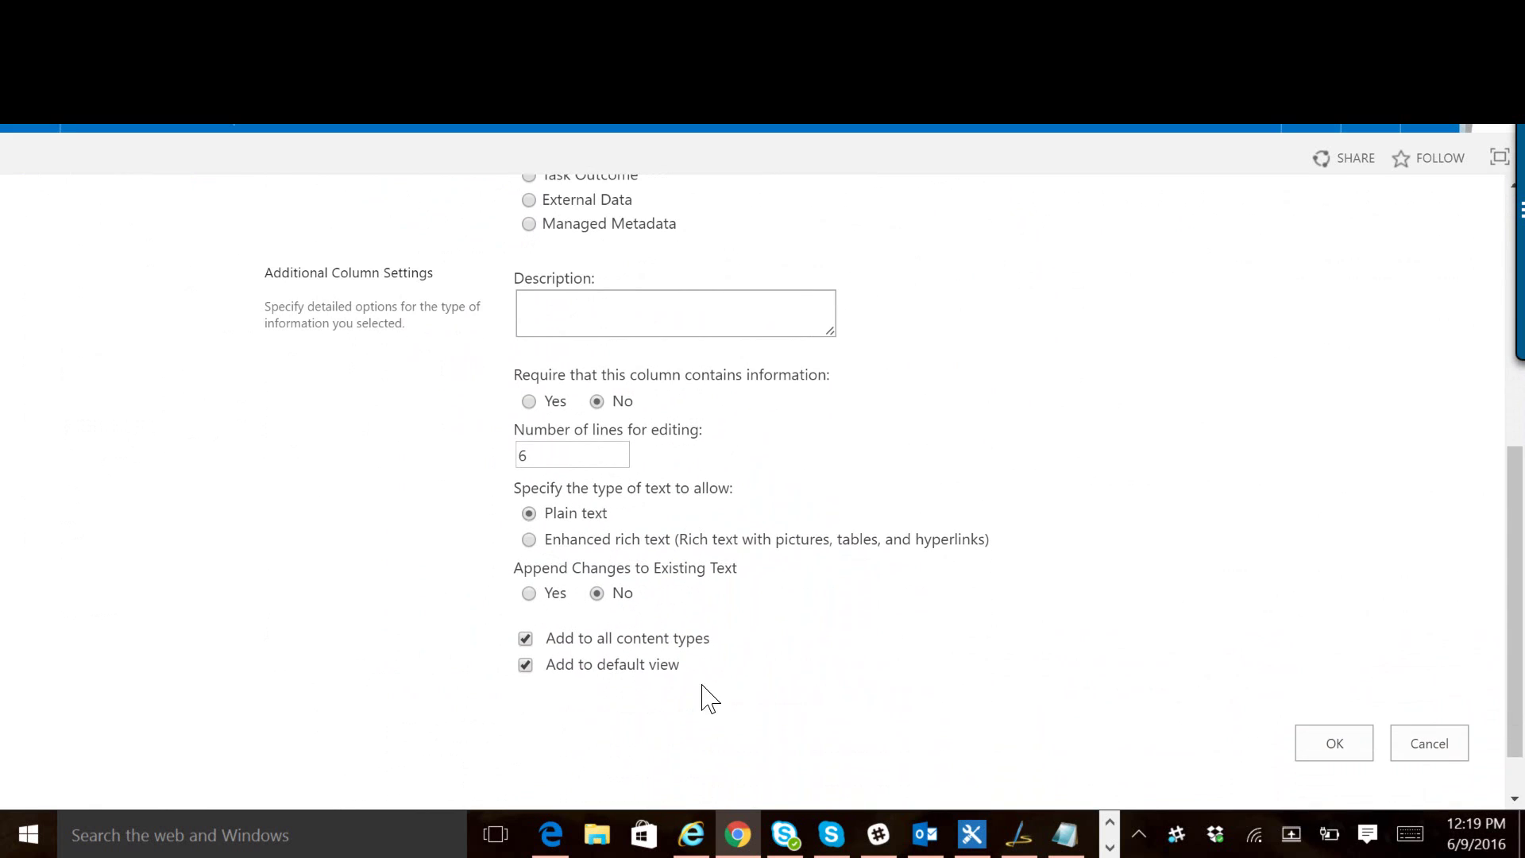
{"action": "left_click", "coordinate": [1331, 747]}
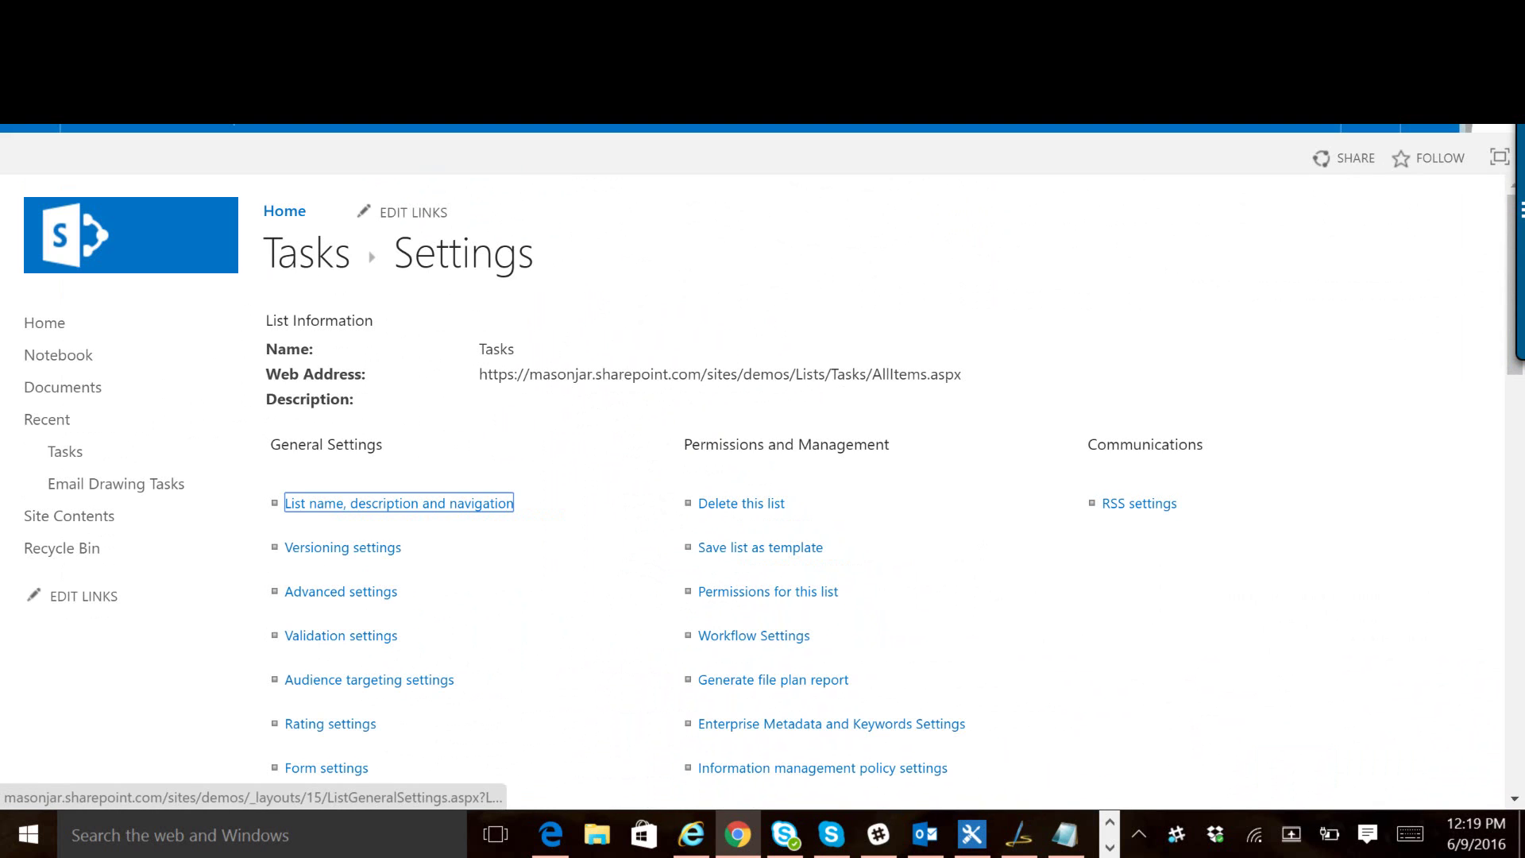
{"action": "scroll", "coordinate": [1321, 749], "scroll_direction": "down", "scroll_amount": 9}
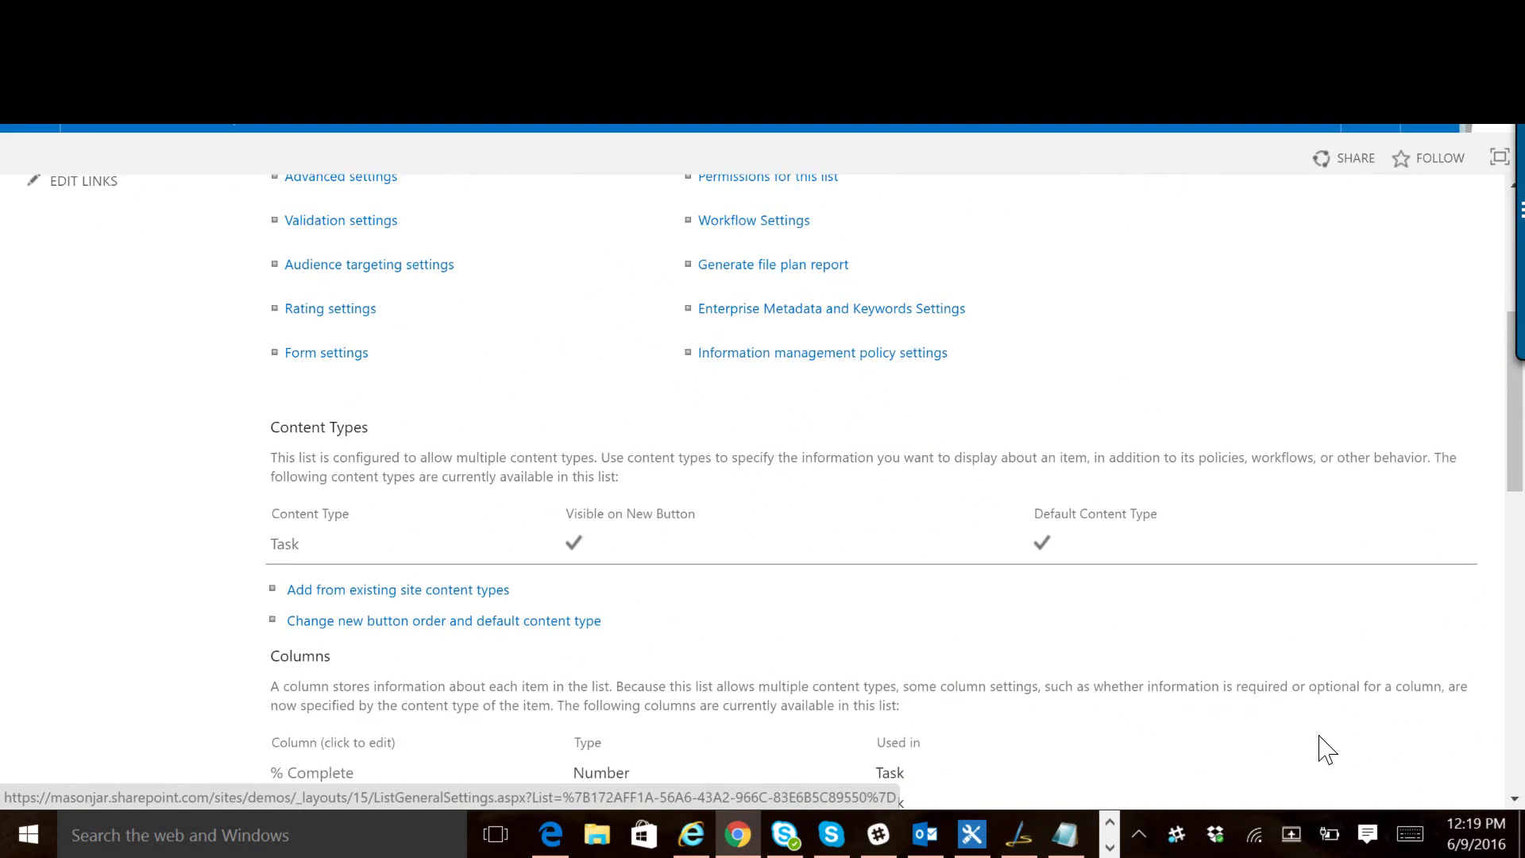
{"action": "scroll", "coordinate": [1322, 749], "scroll_direction": "down", "scroll_amount": 5}
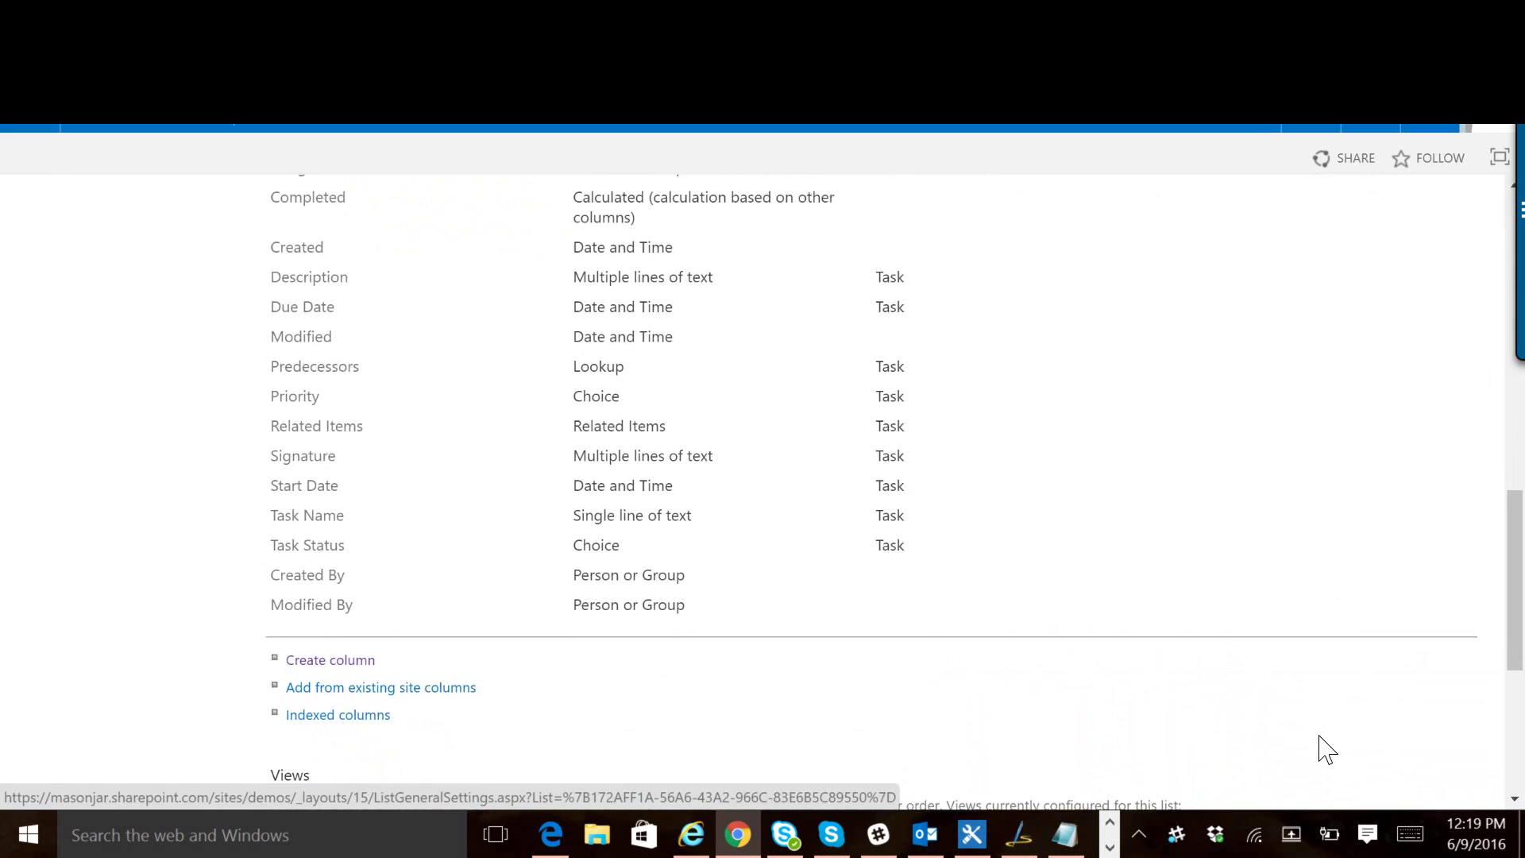
{"action": "scroll", "coordinate": [1323, 749], "scroll_direction": "up", "scroll_amount": 14}
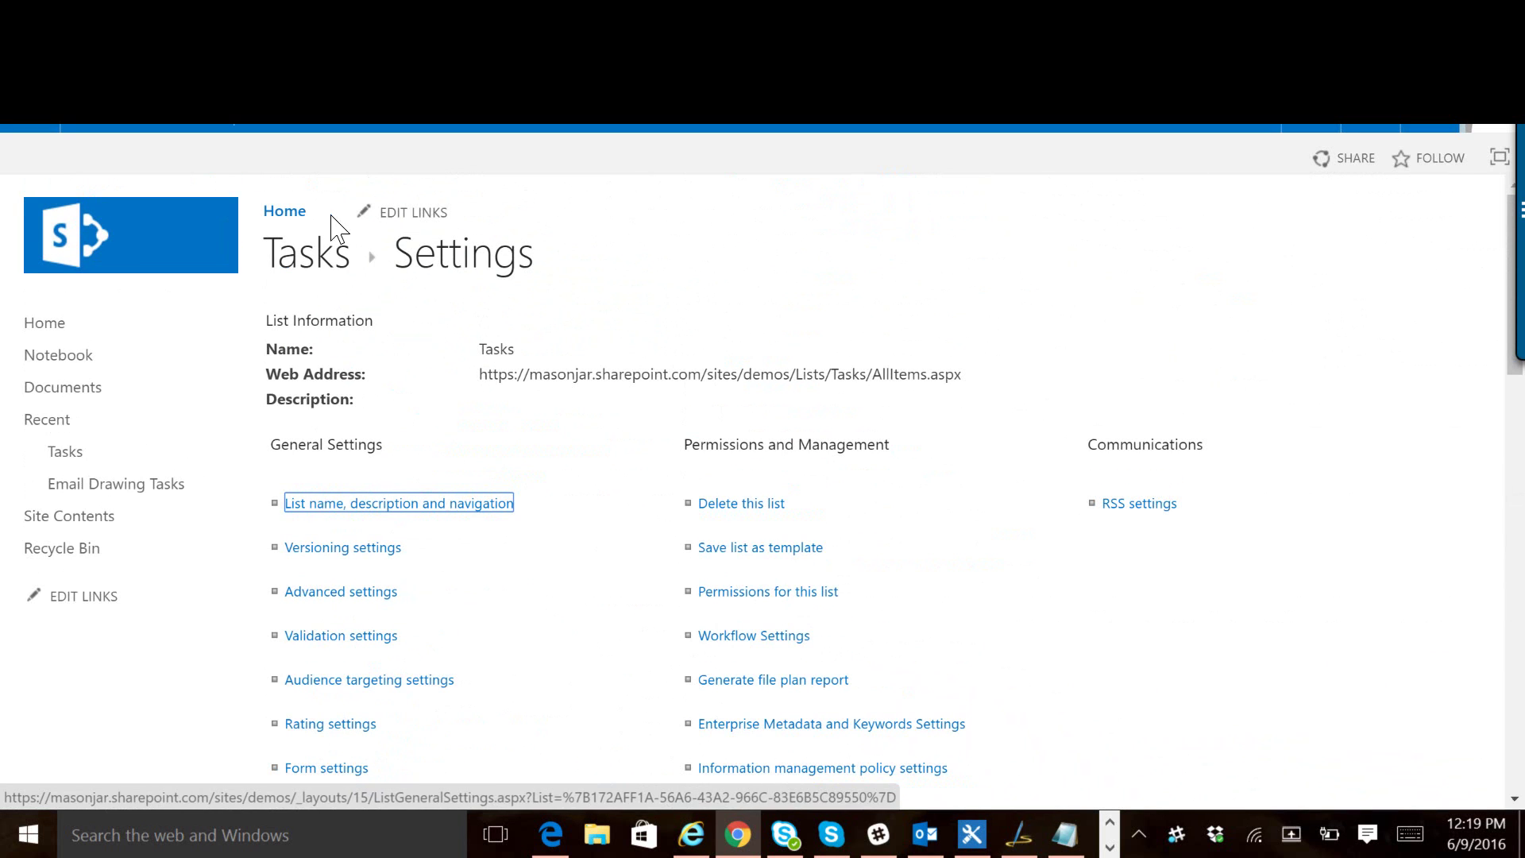
- From the Tasks list, open the Default New Form through the List ribbon's Form Web Parts
{"action": "left_click", "coordinate": [308, 254]}
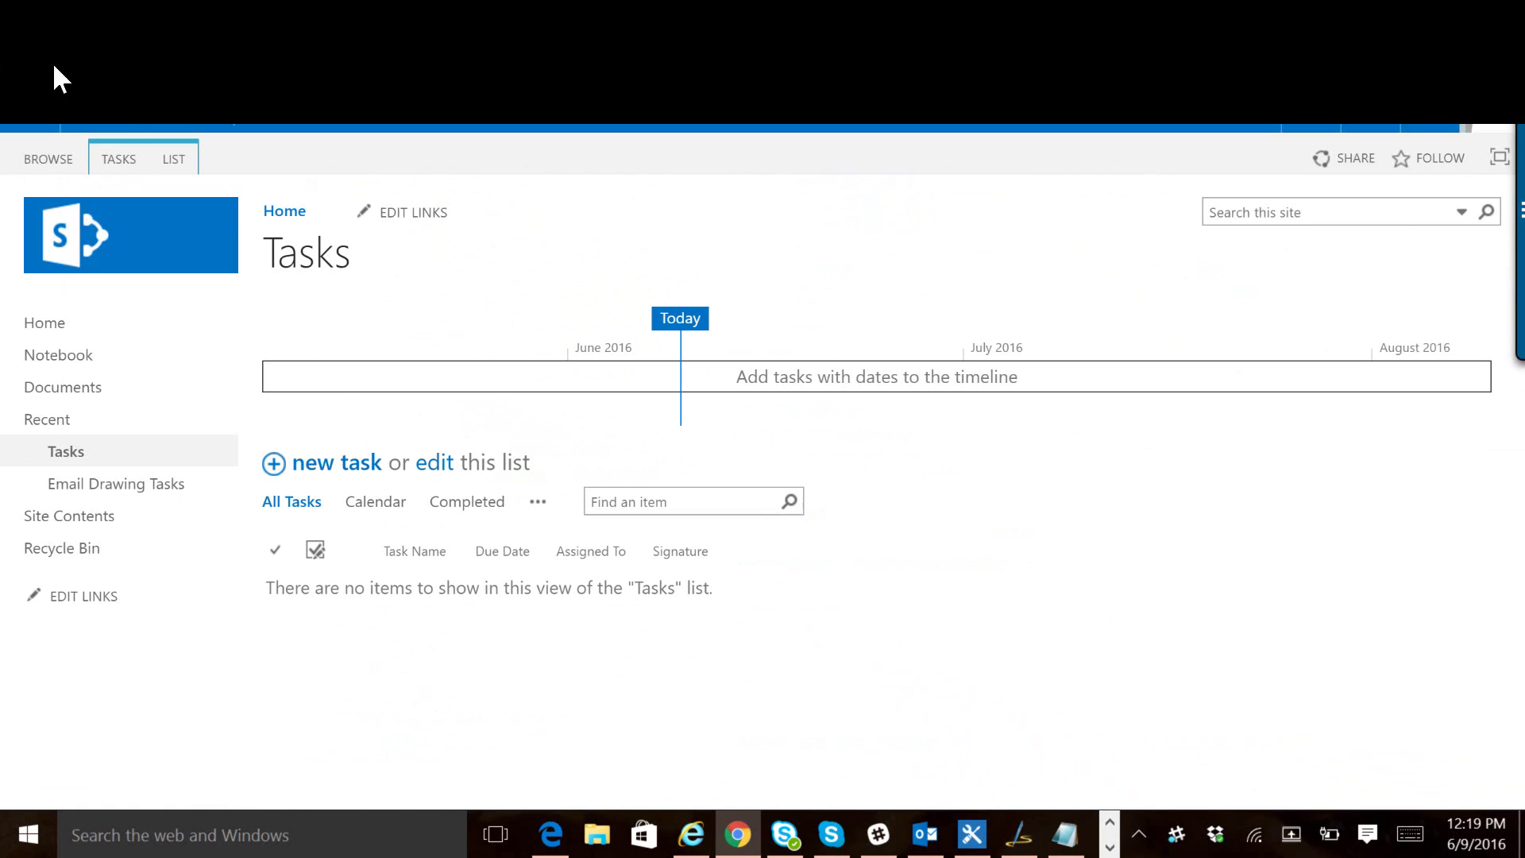
{"action": "left_click", "coordinate": [174, 160]}
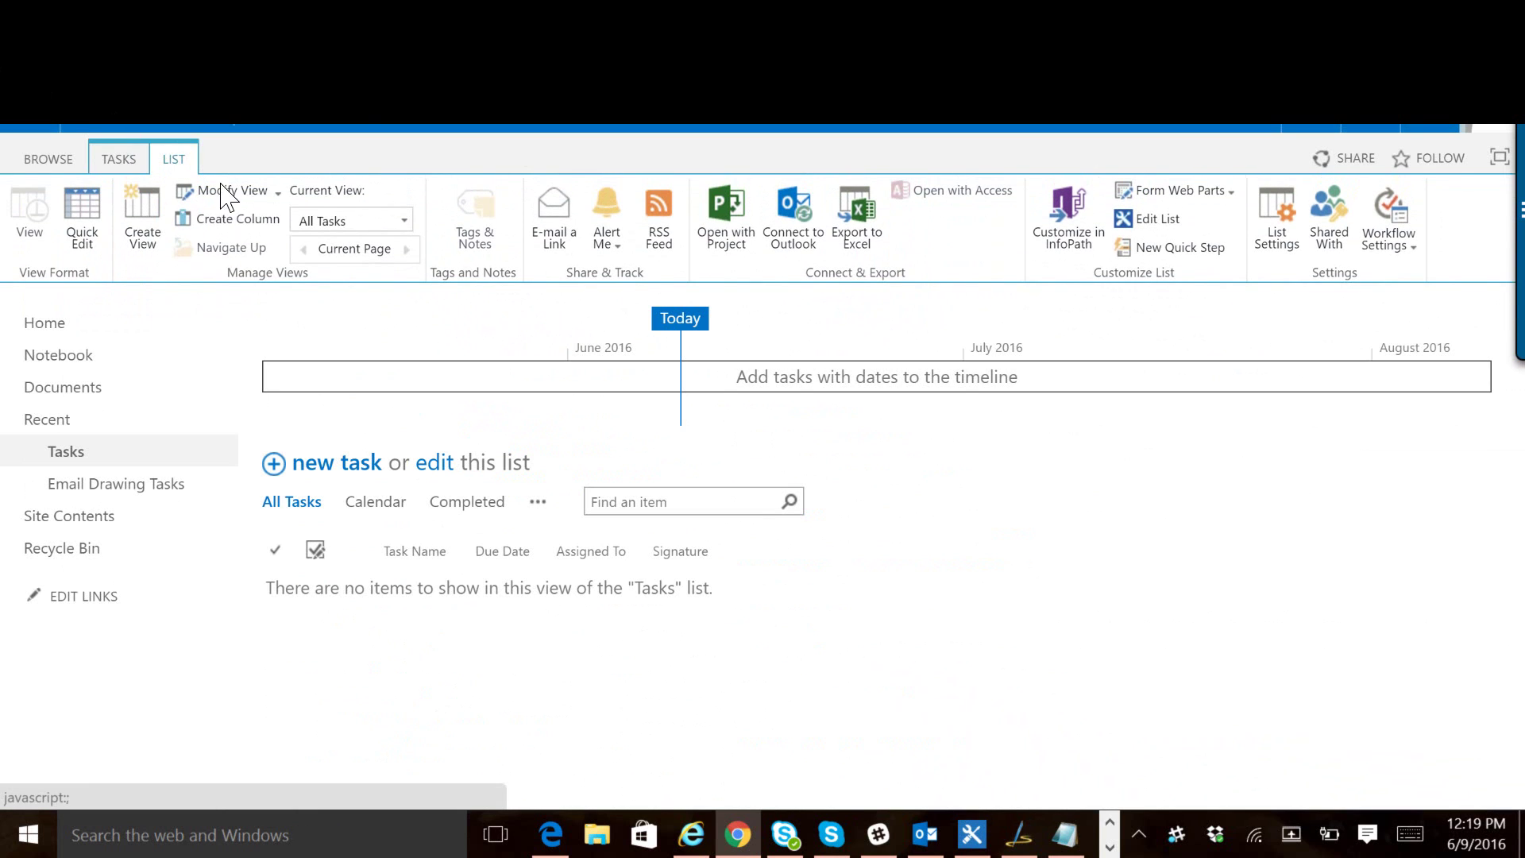
{"action": "left_click", "coordinate": [1195, 193]}
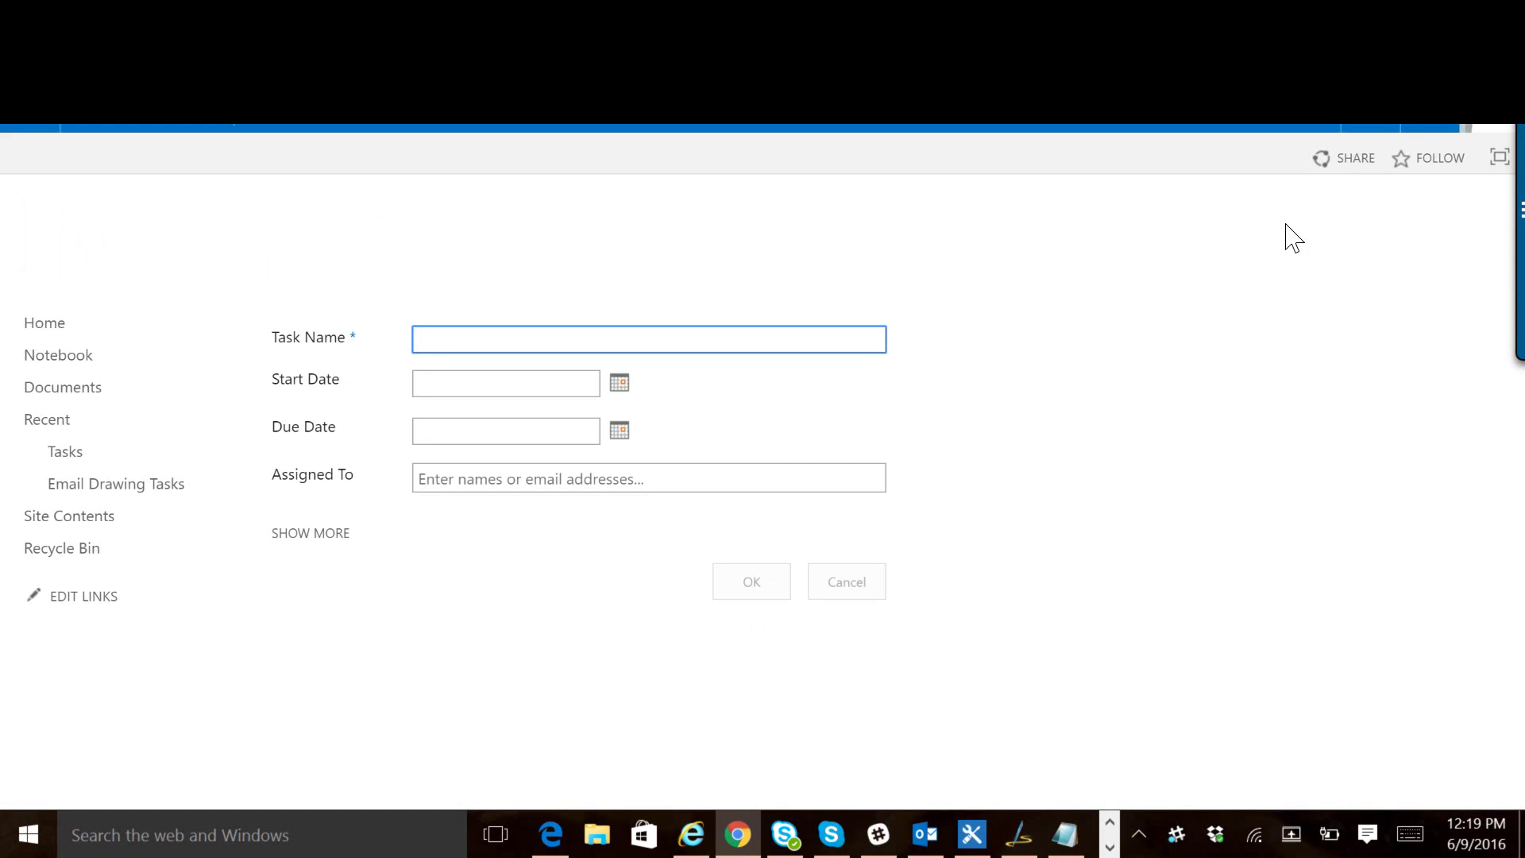
{"action": "left_click", "coordinate": [1385, 105]}
- Edit the new-task form page, add a Media and Content Script Editor part, and open Edit Snippet
{"action": "left_click", "coordinate": [1264, 294]}
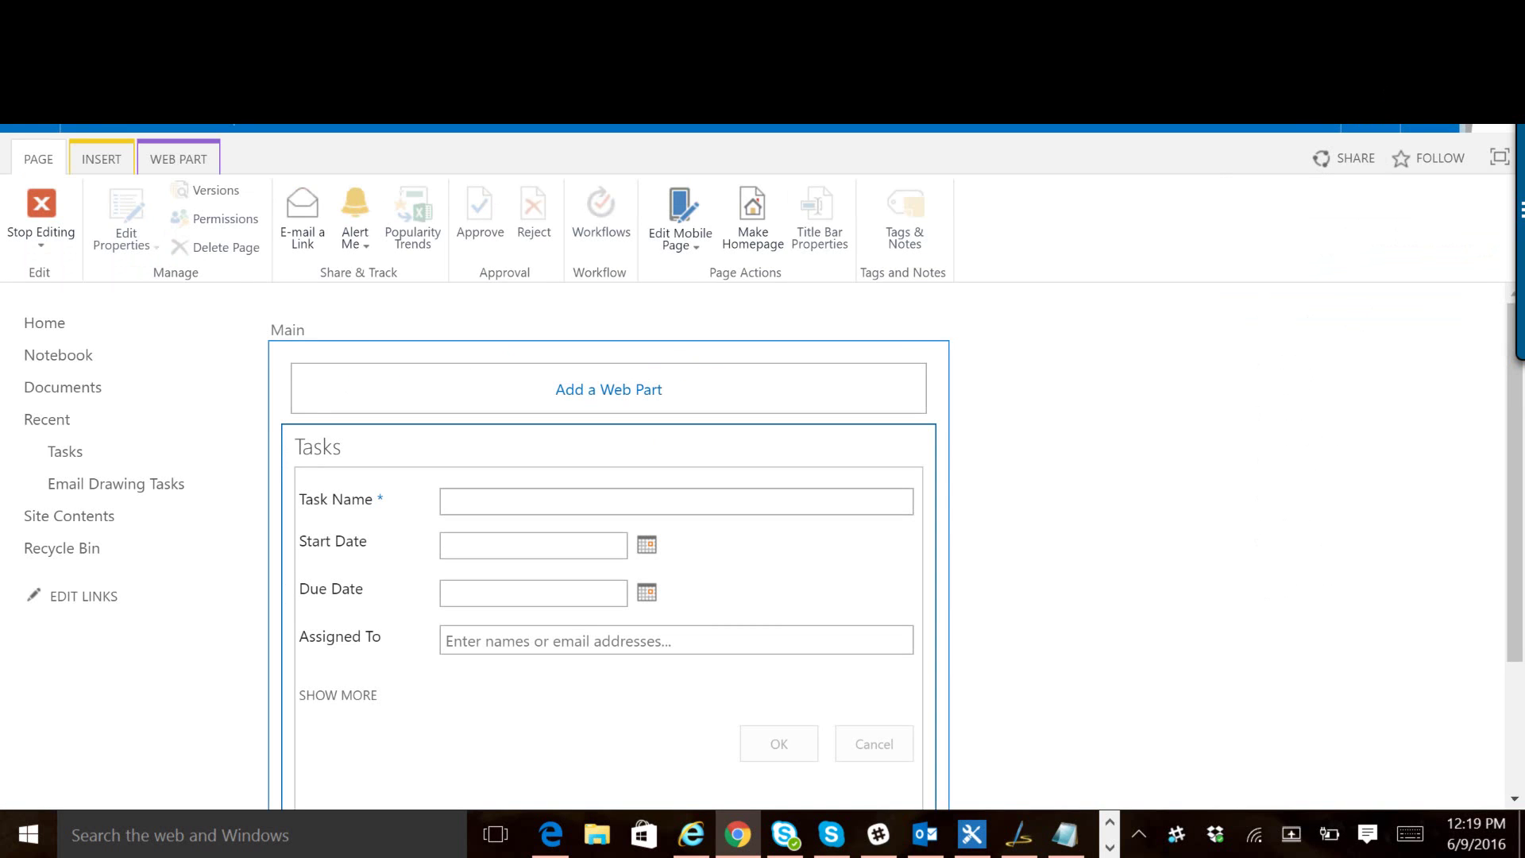
{"action": "left_click", "coordinate": [616, 391]}
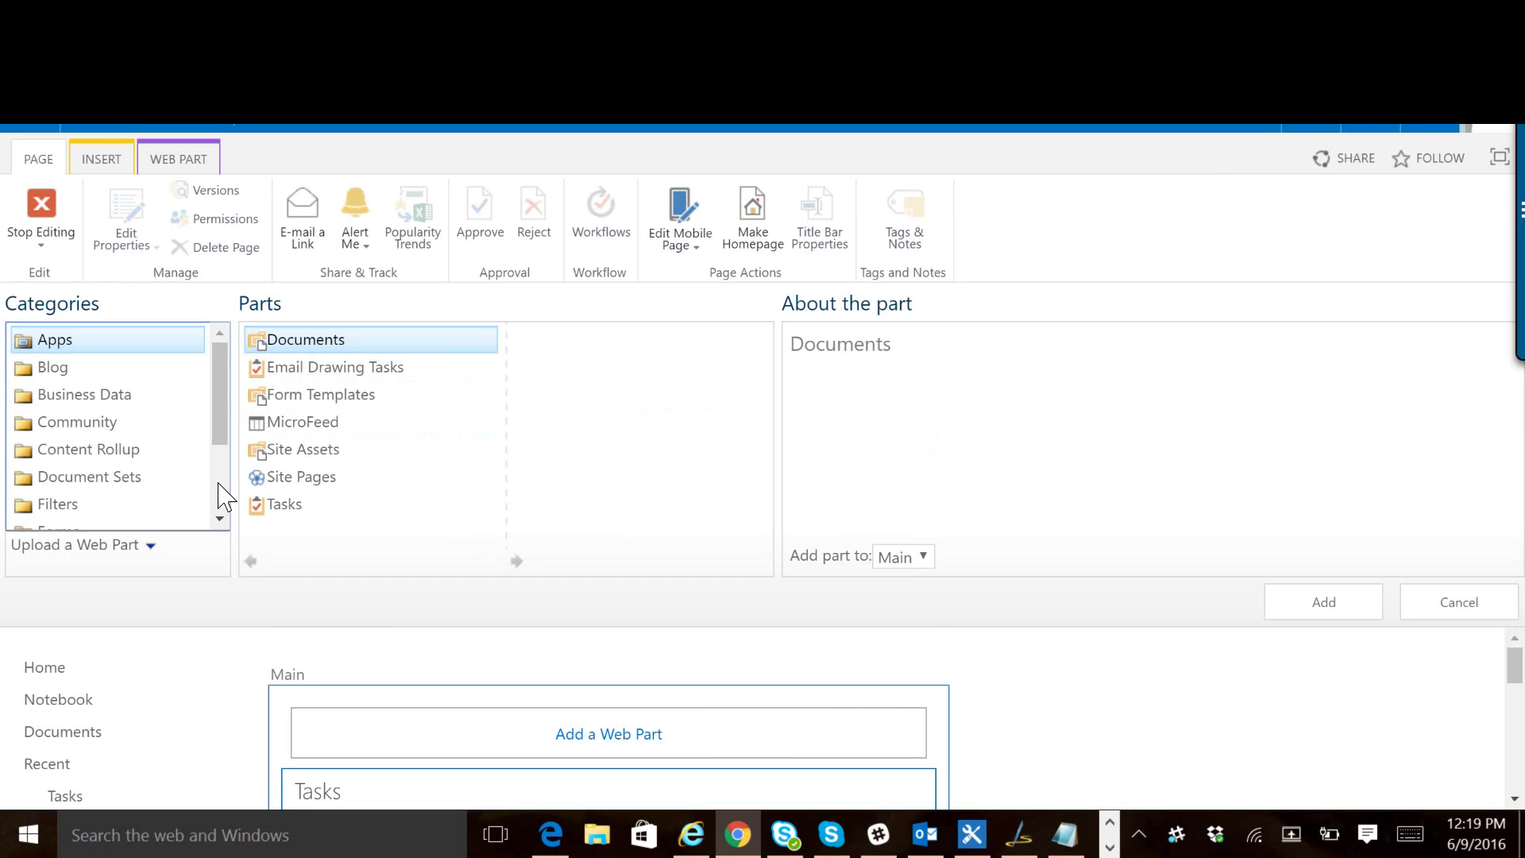
{"action": "scroll", "coordinate": [217, 500], "scroll_direction": "down", "scroll_amount": 3}
{"action": "left_click", "coordinate": [103, 429]}
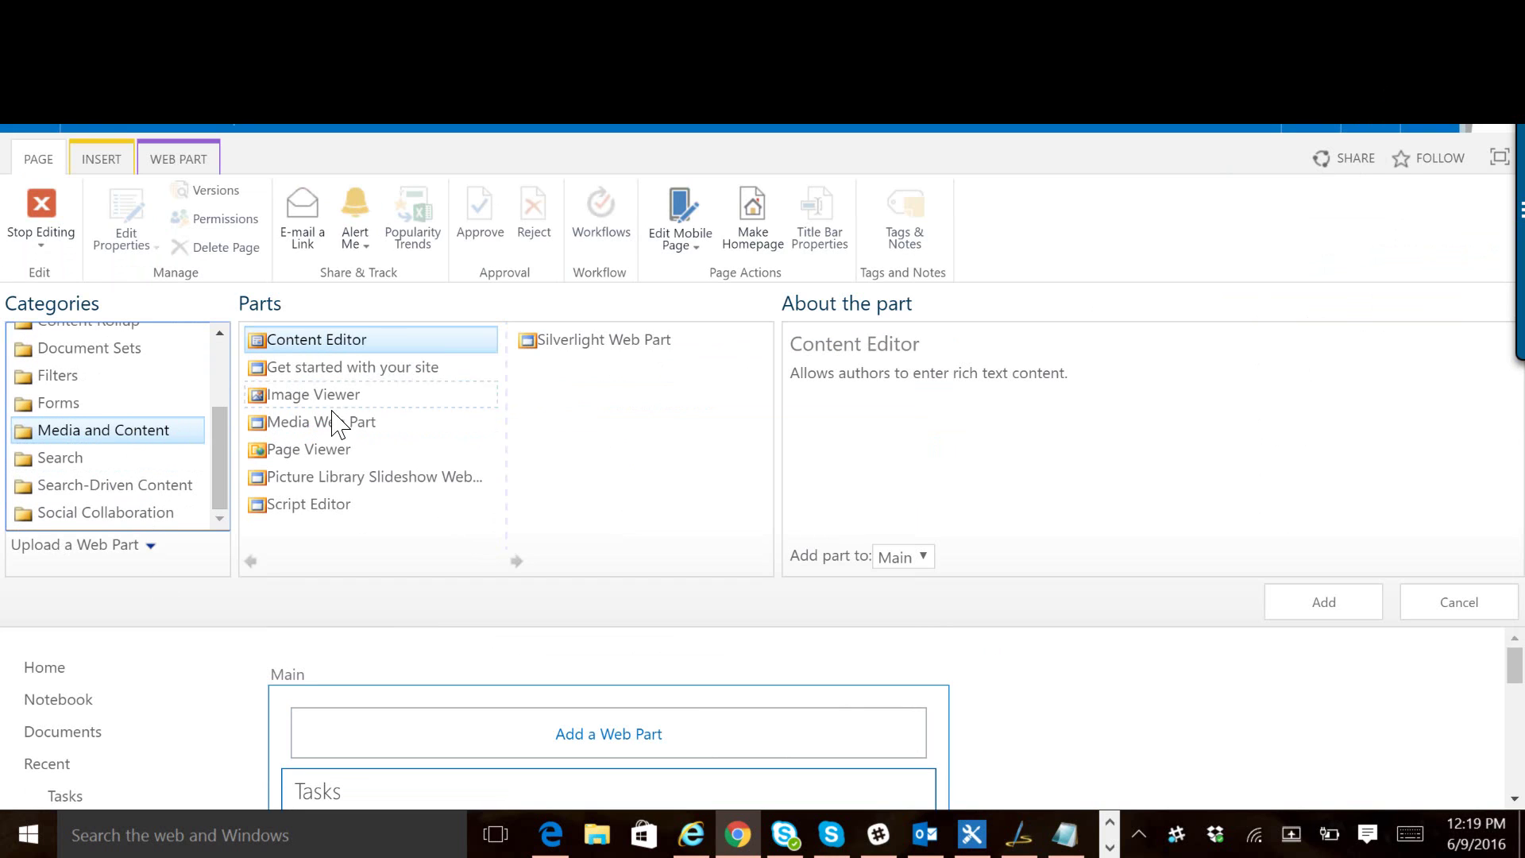
{"action": "left_click", "coordinate": [321, 506]}
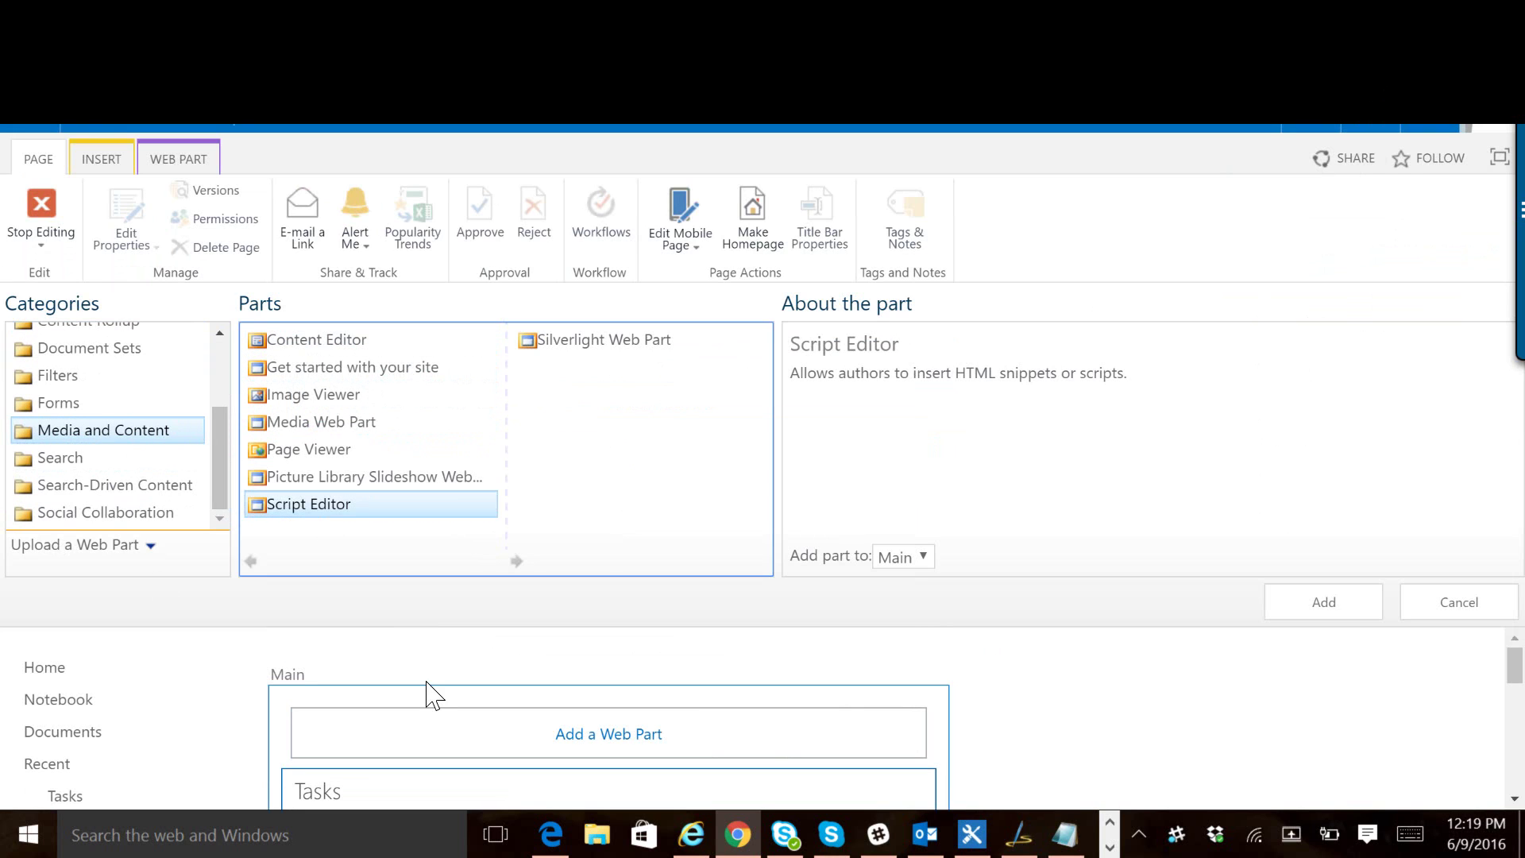
{"action": "left_click", "coordinate": [1315, 604]}
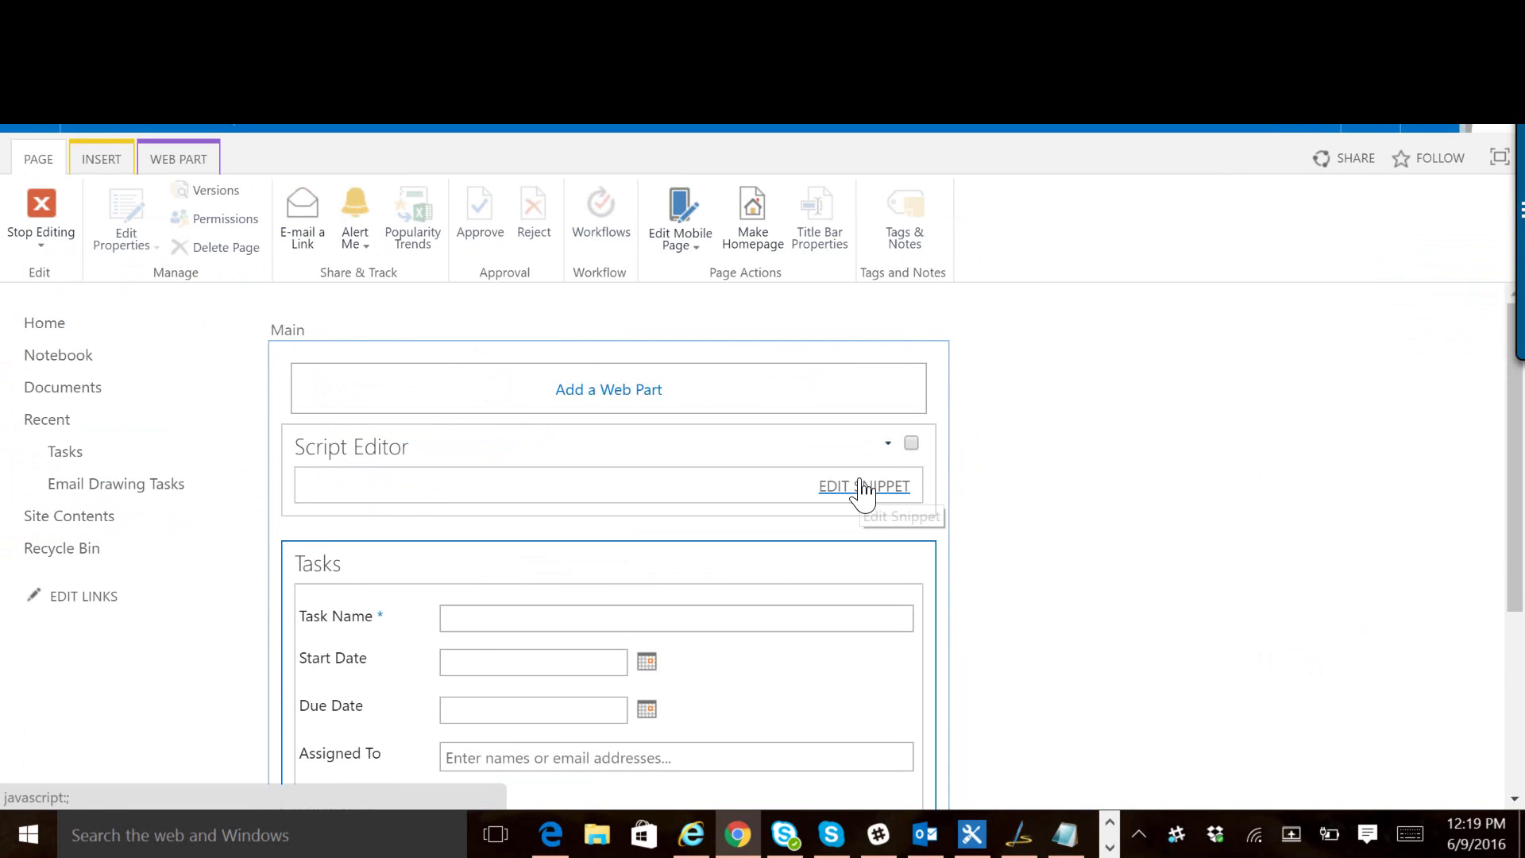
{"action": "left_click", "coordinate": [862, 488]}
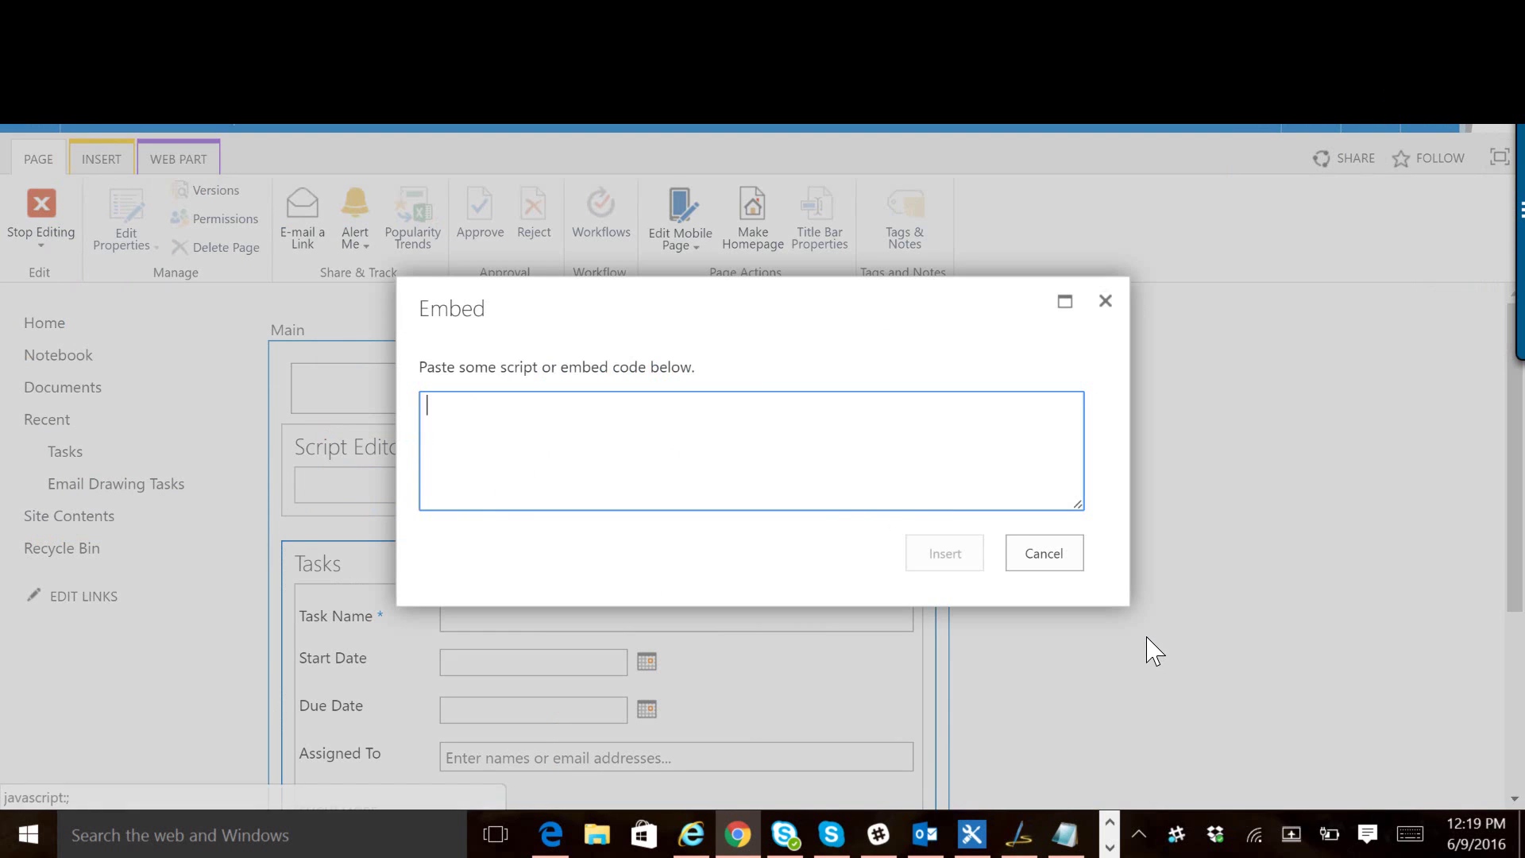
- Select all six lines of signature script and stylesheet code in Notepad
{"action": "left_click", "coordinate": [1064, 841]}
{"action": "left_click", "coordinate": [817, 565]}
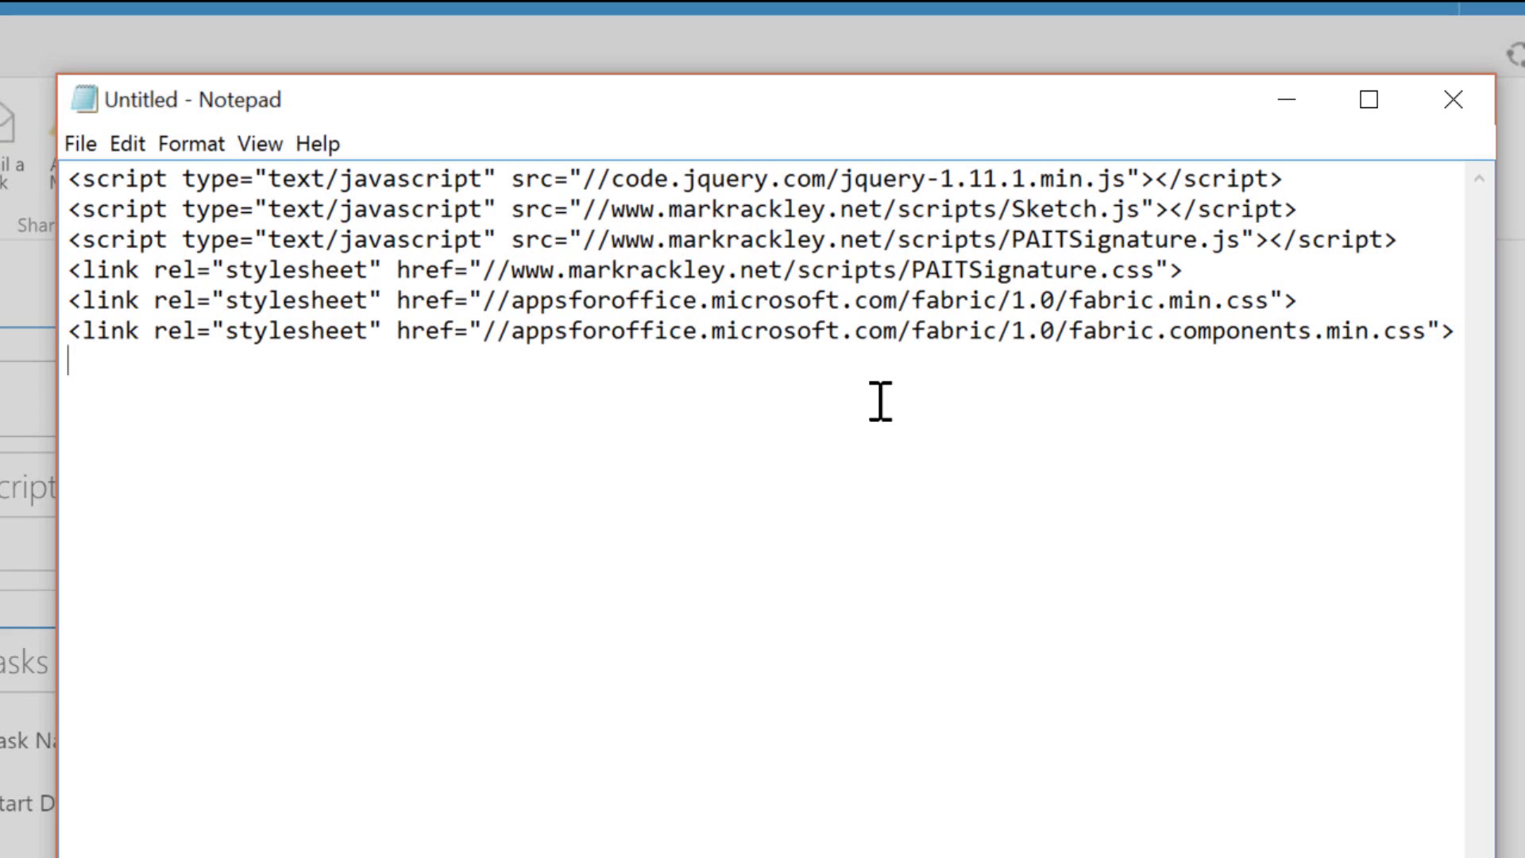
{"action": "key", "text": "ctrl+a"}
{"action": "key", "text": "ctrl+c"}
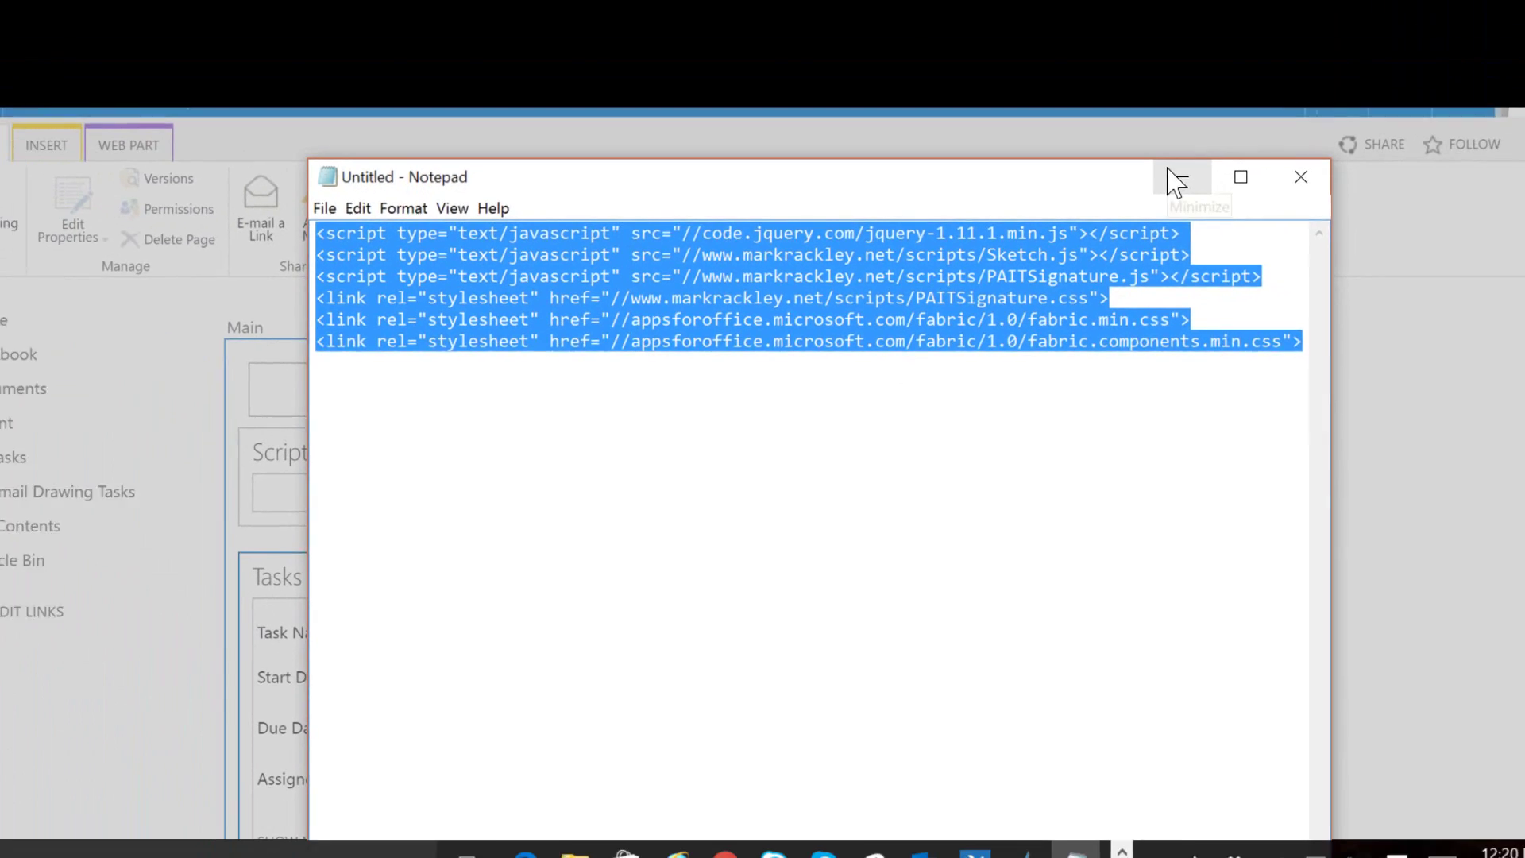
- Paste the signature code into the Script Editor, insert it, and stop editing the form page
{"action": "left_click", "coordinate": [1284, 99]}
{"action": "key", "text": "ctrl+v"}
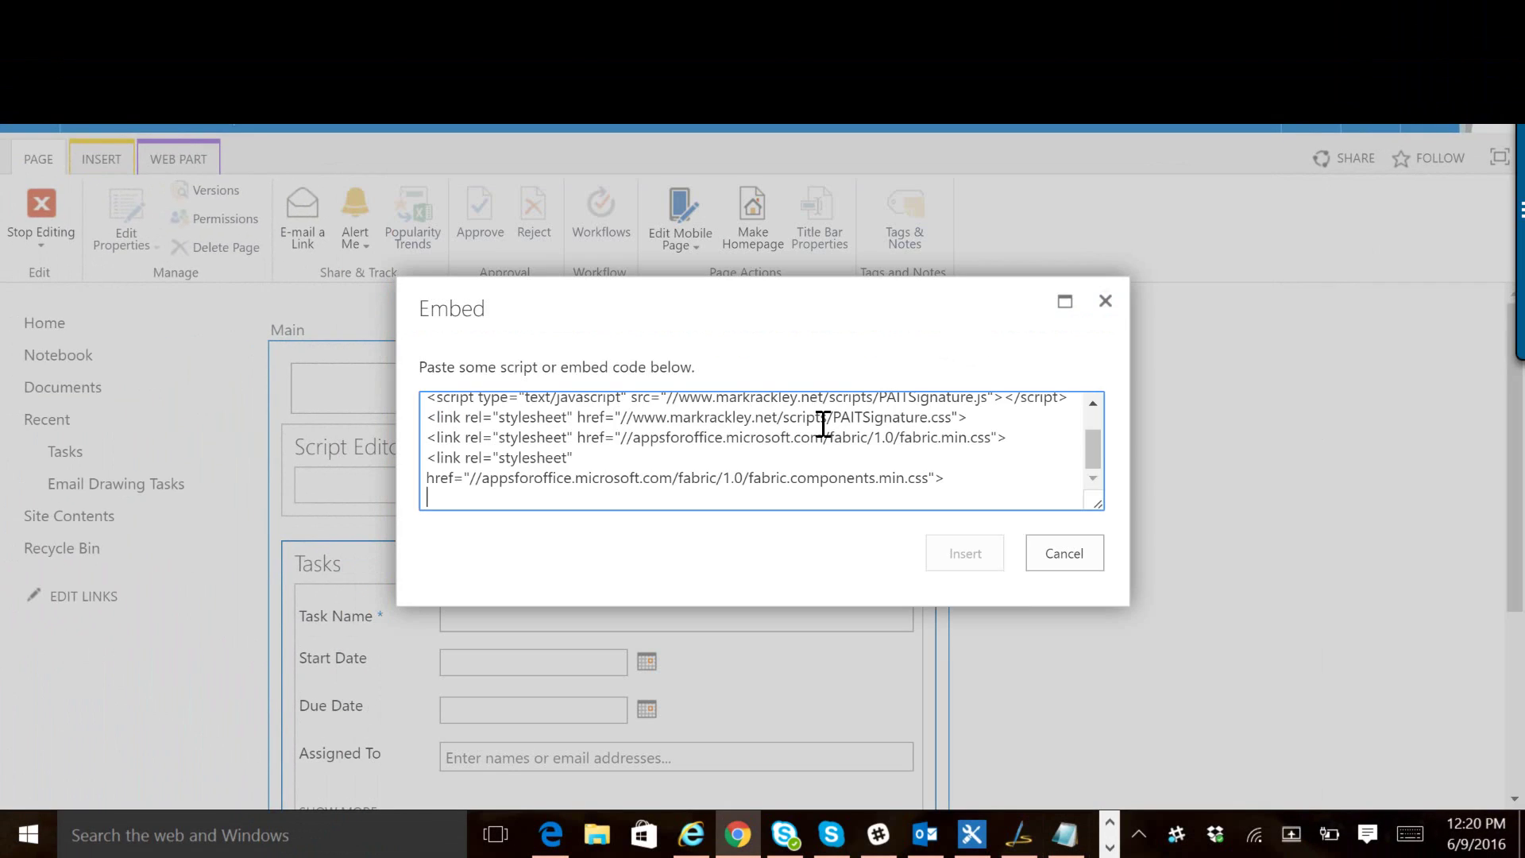
{"action": "key", "text": "Tab"}
{"action": "key", "text": "Return"}
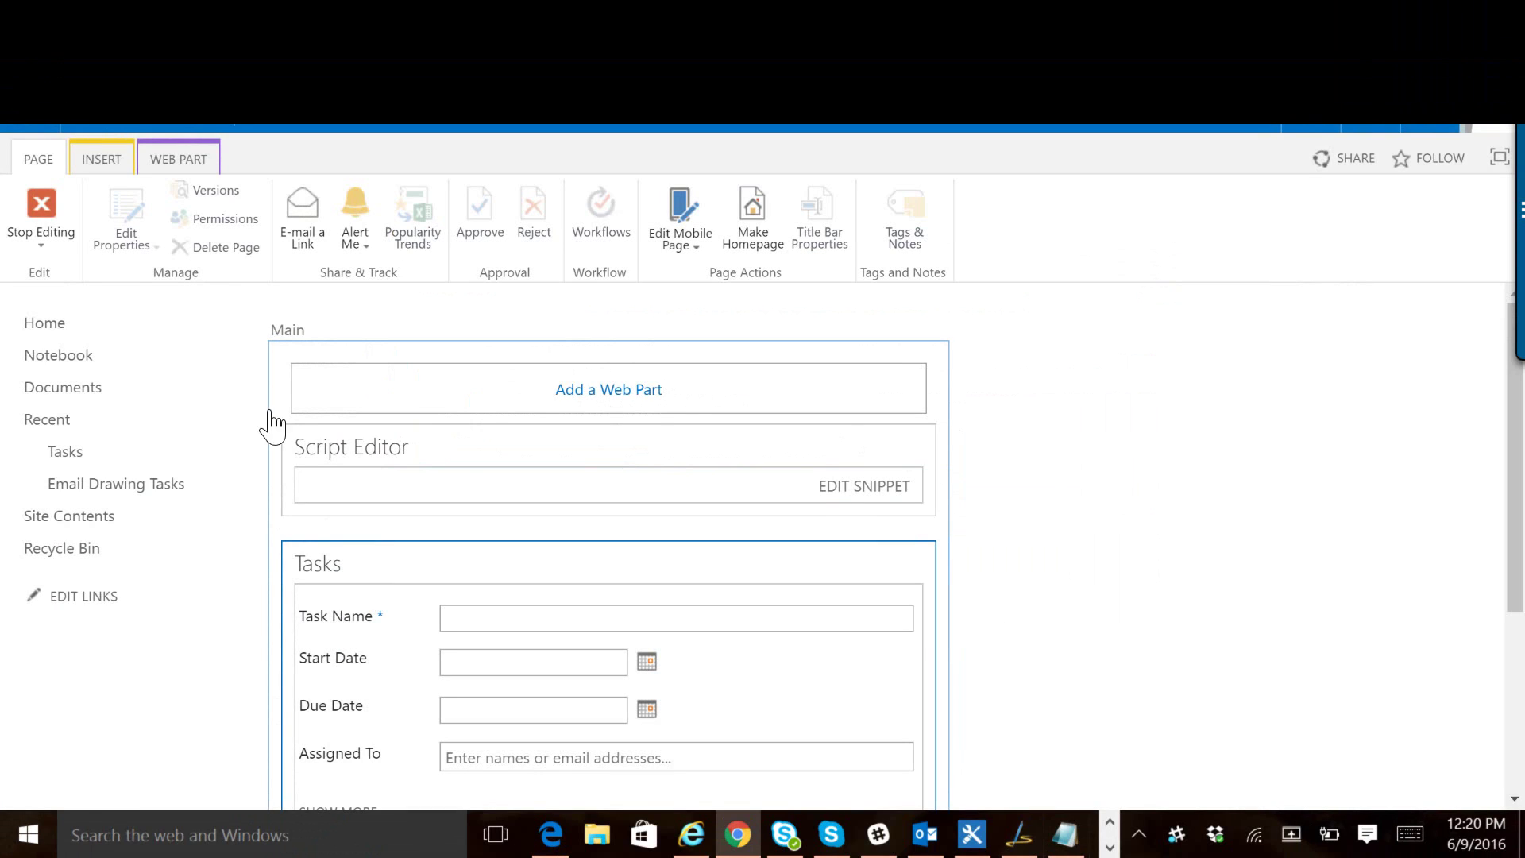
{"action": "left_click", "coordinate": [46, 216]}
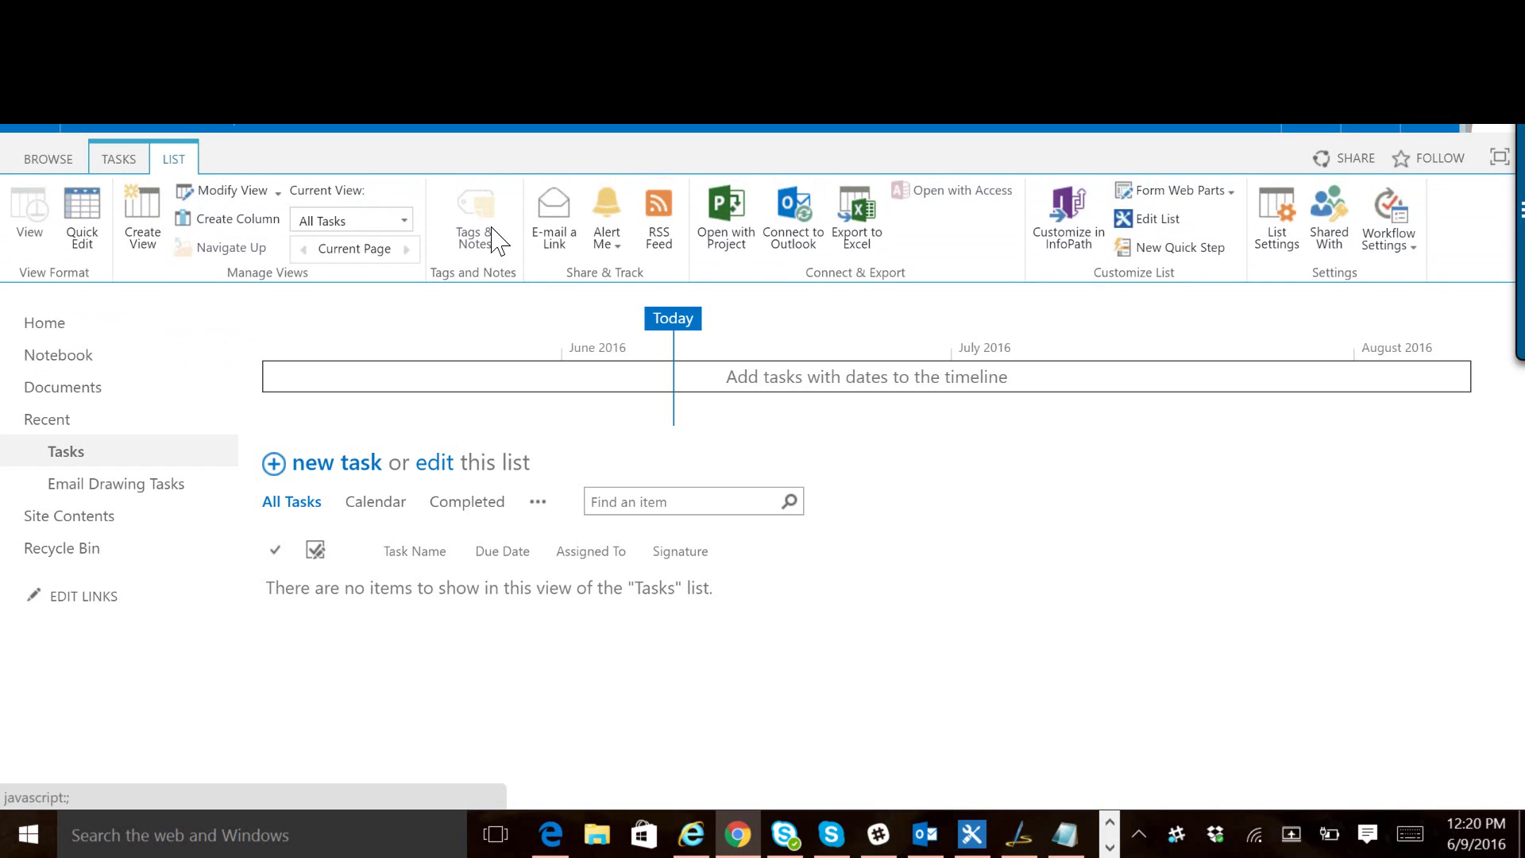
{"action": "left_click", "coordinate": [1213, 191]}
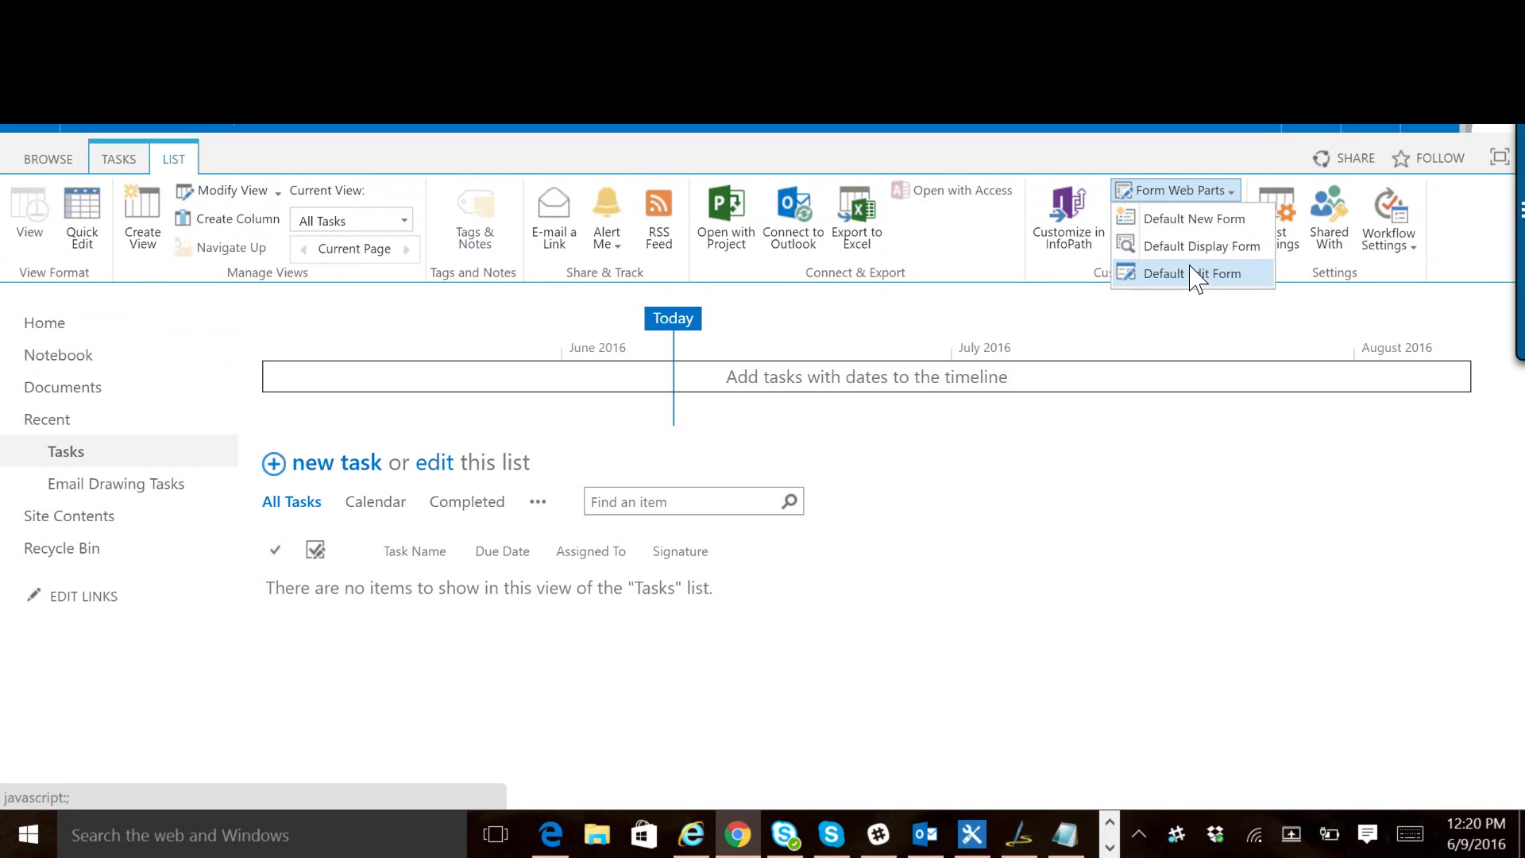
- Open the Default Display Form in edit mode and add a Script Editor web part
{"action": "left_click", "coordinate": [1203, 247]}
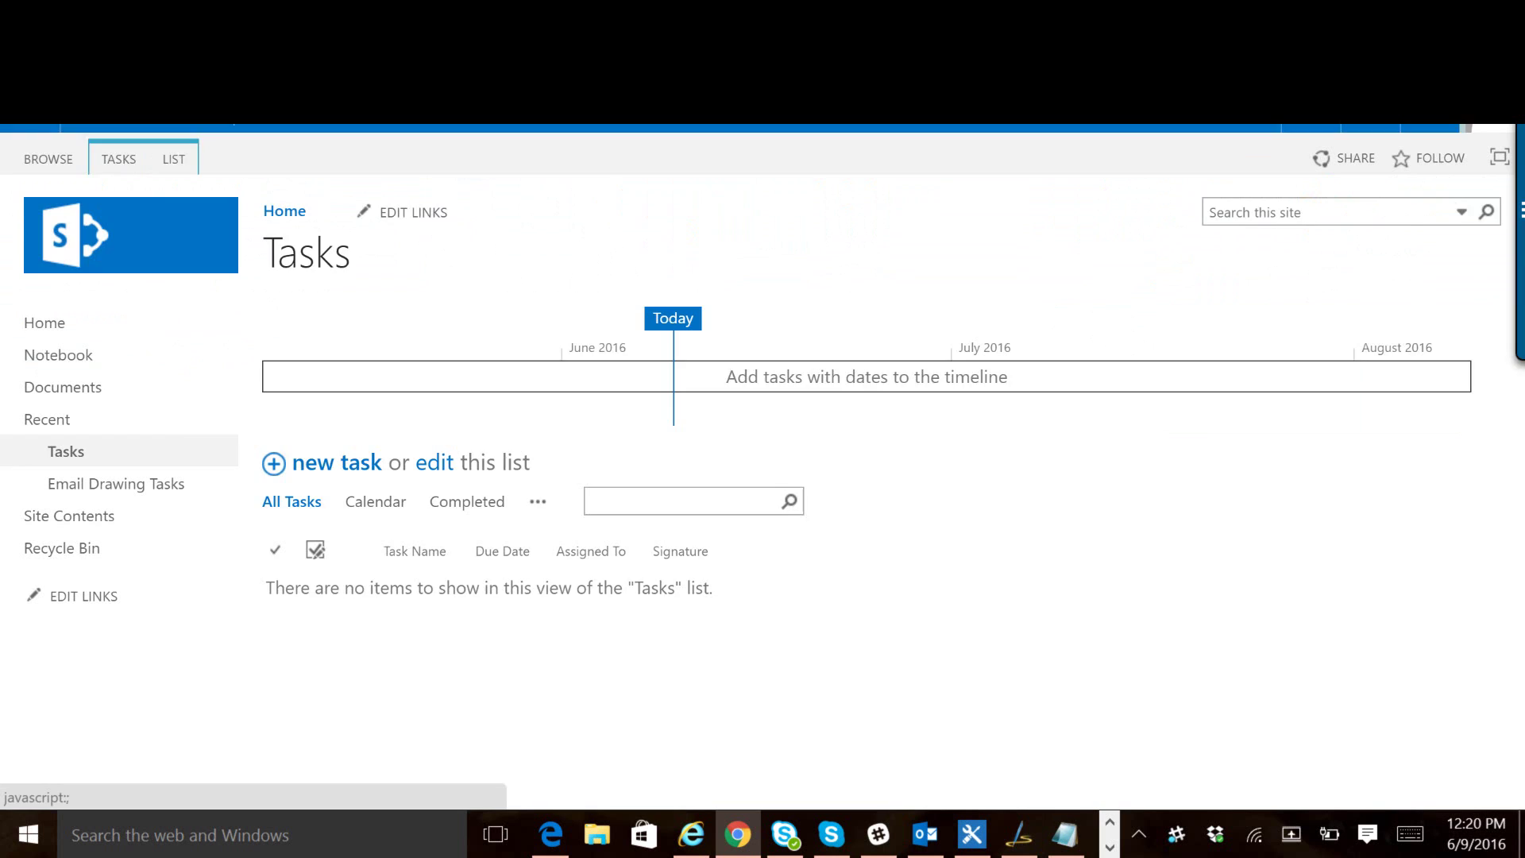
{"action": "left_click", "coordinate": [1368, 129]}
{"action": "left_click", "coordinate": [1285, 283]}
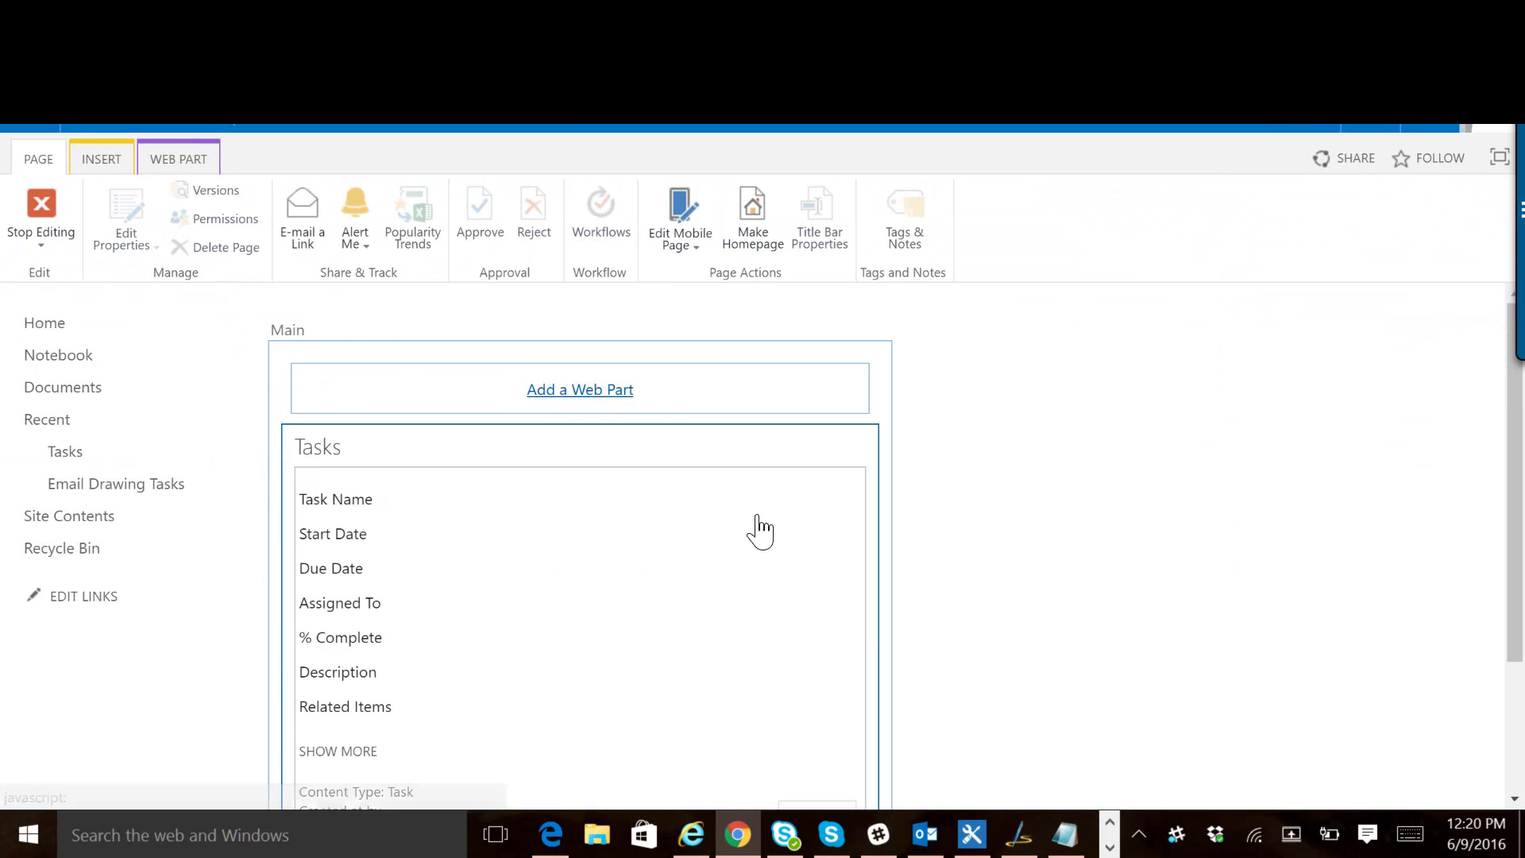
{"action": "left_click", "coordinate": [556, 388]}
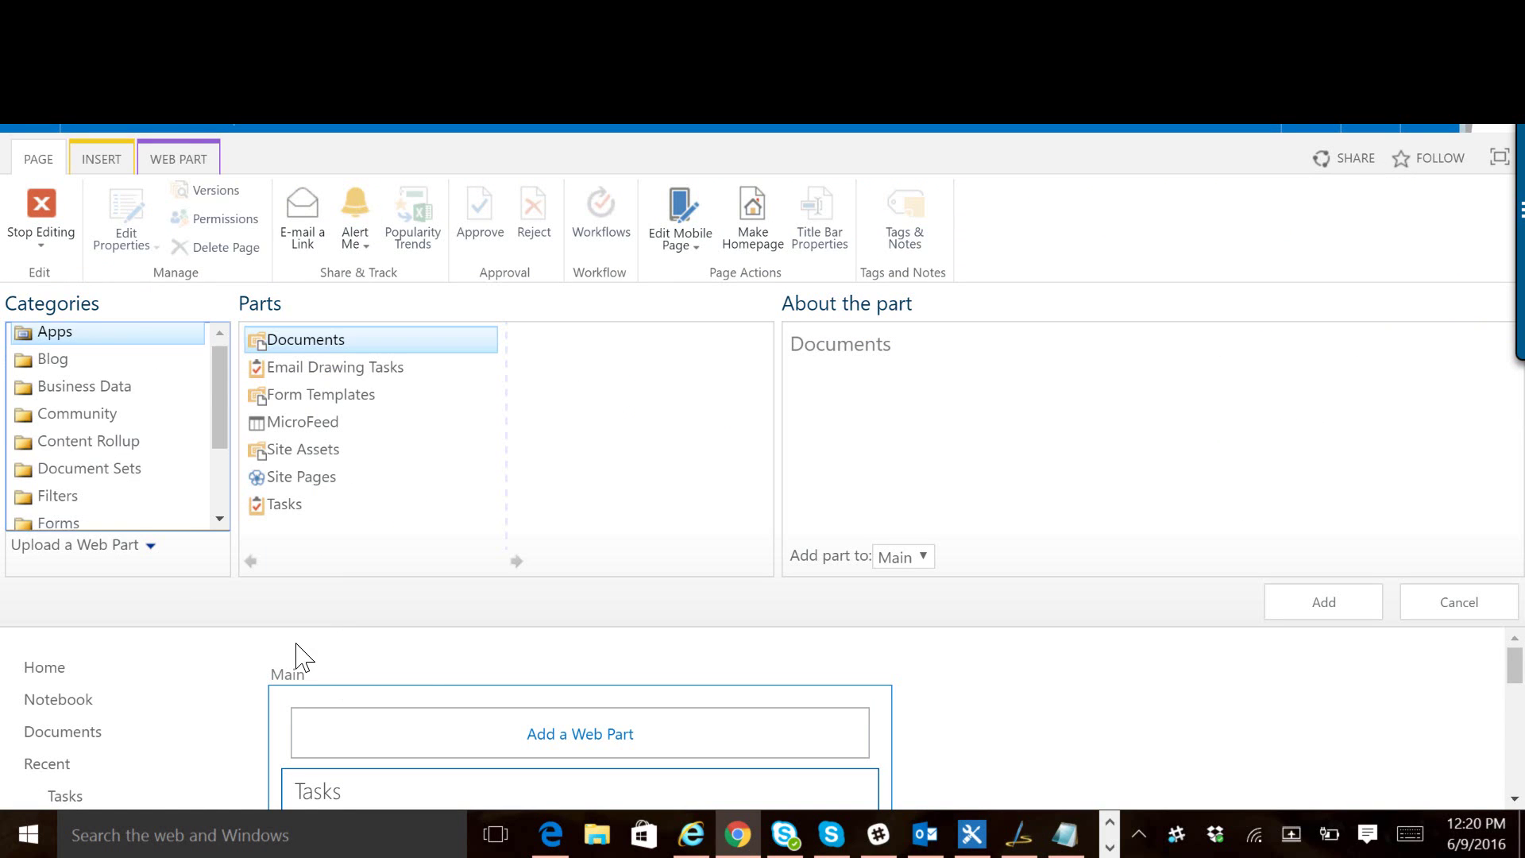
{"action": "key", "text": "m"}
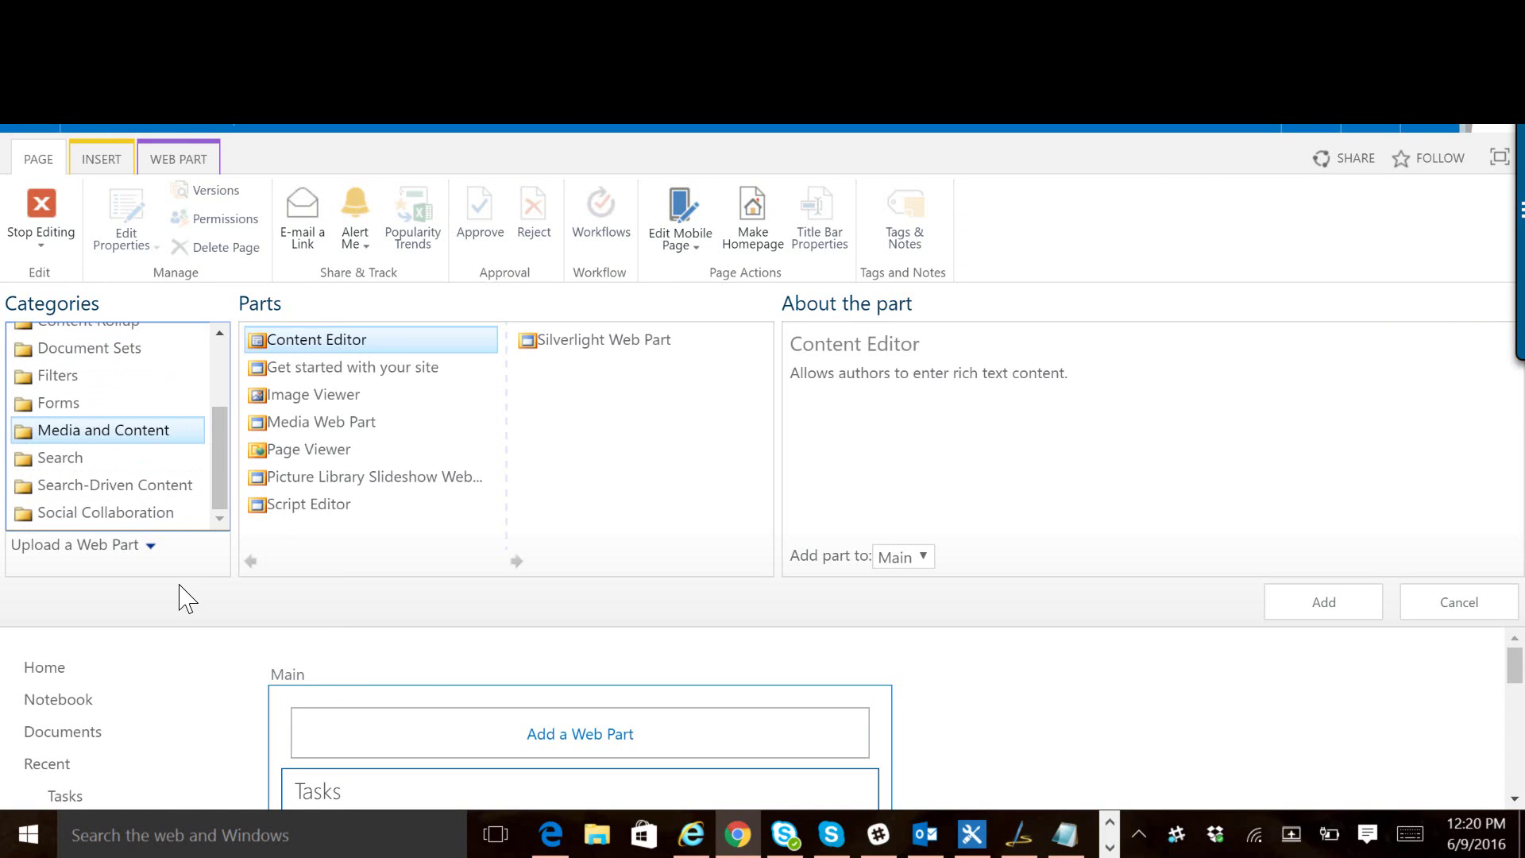
{"action": "left_click", "coordinate": [349, 510]}
{"action": "left_click", "coordinate": [1320, 608]}
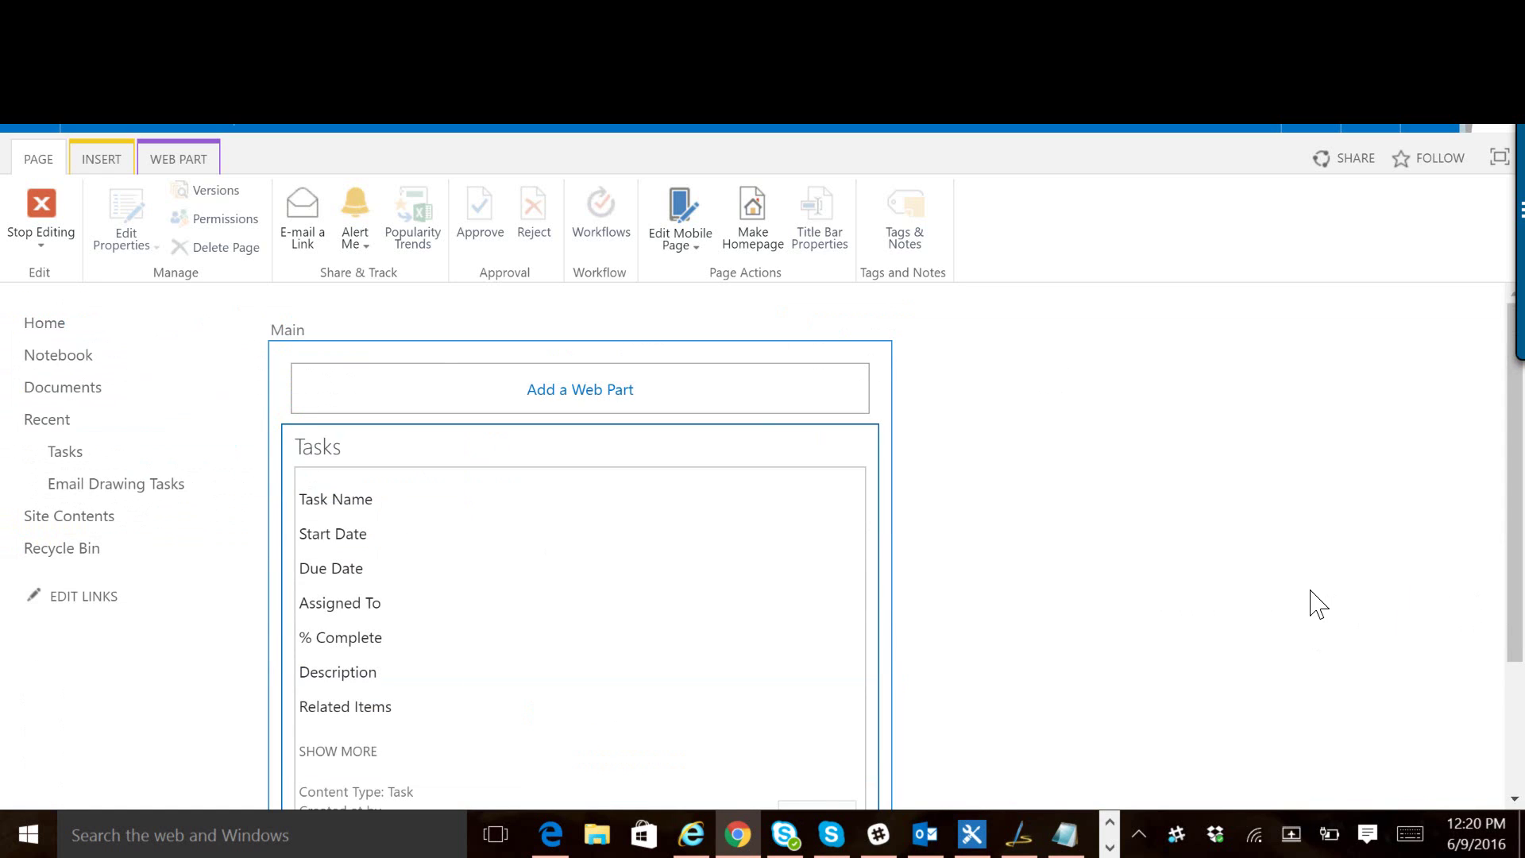
- Paste the signature code into the Script Editor snippet, insert it, and stop editing
{"action": "left_click", "coordinate": [790, 482]}
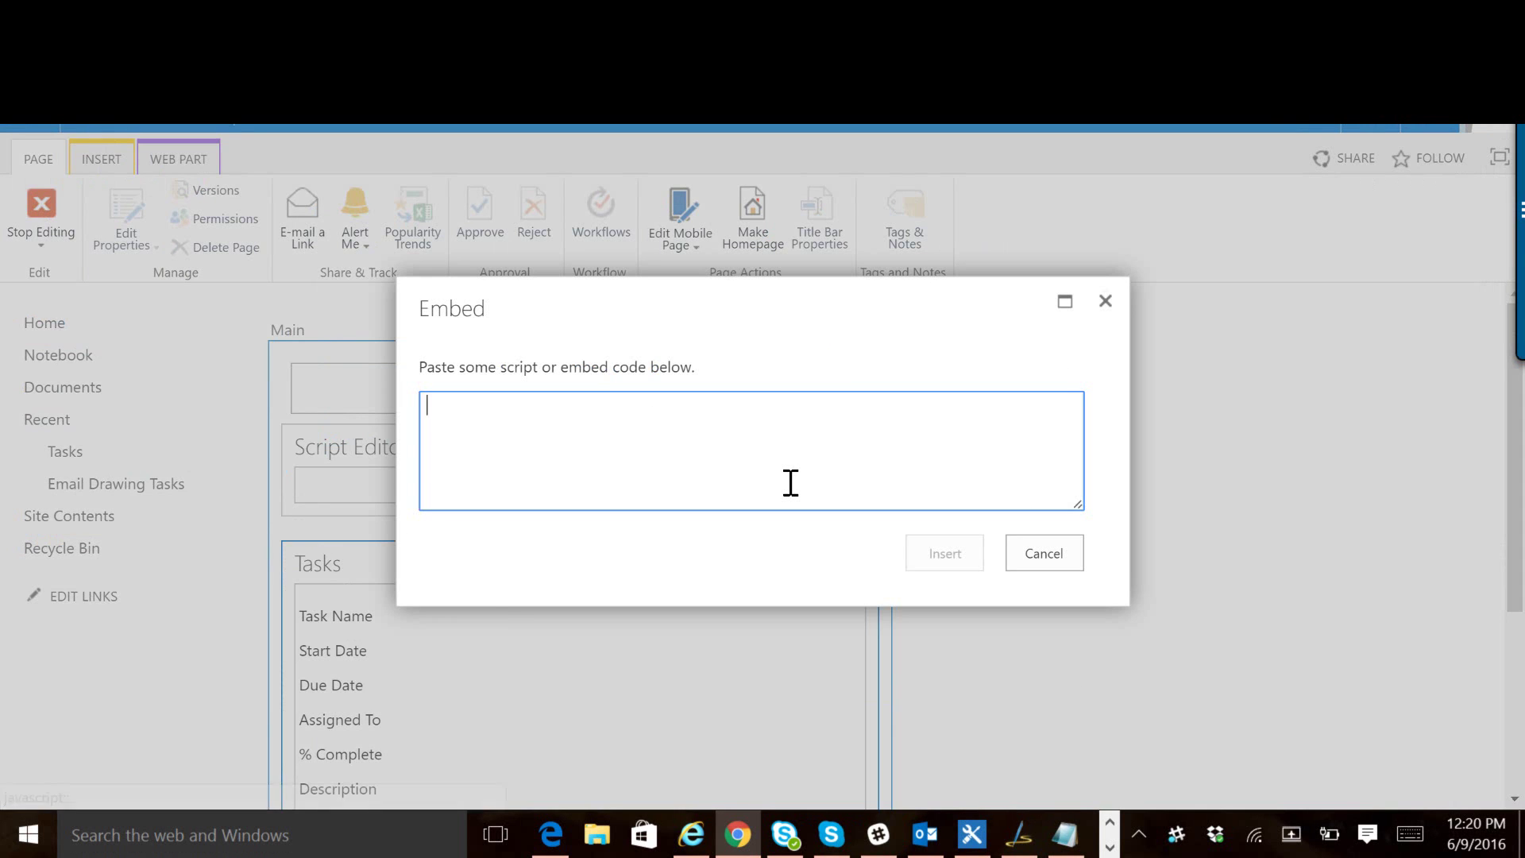
{"action": "key", "text": "ctrl+v"}
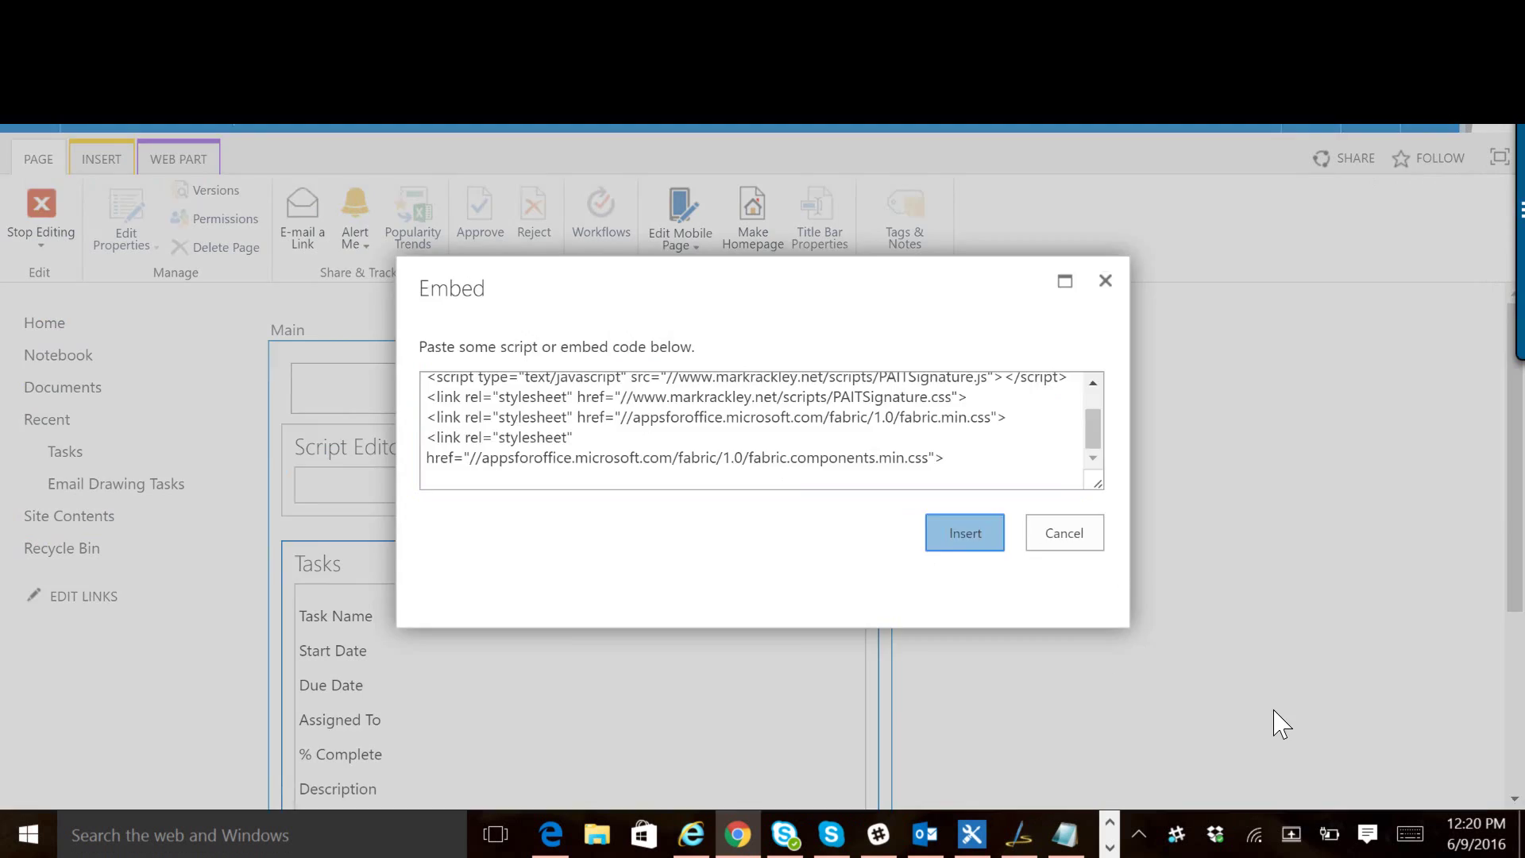
{"action": "left_click", "coordinate": [944, 553]}
{"action": "left_click", "coordinate": [41, 208]}
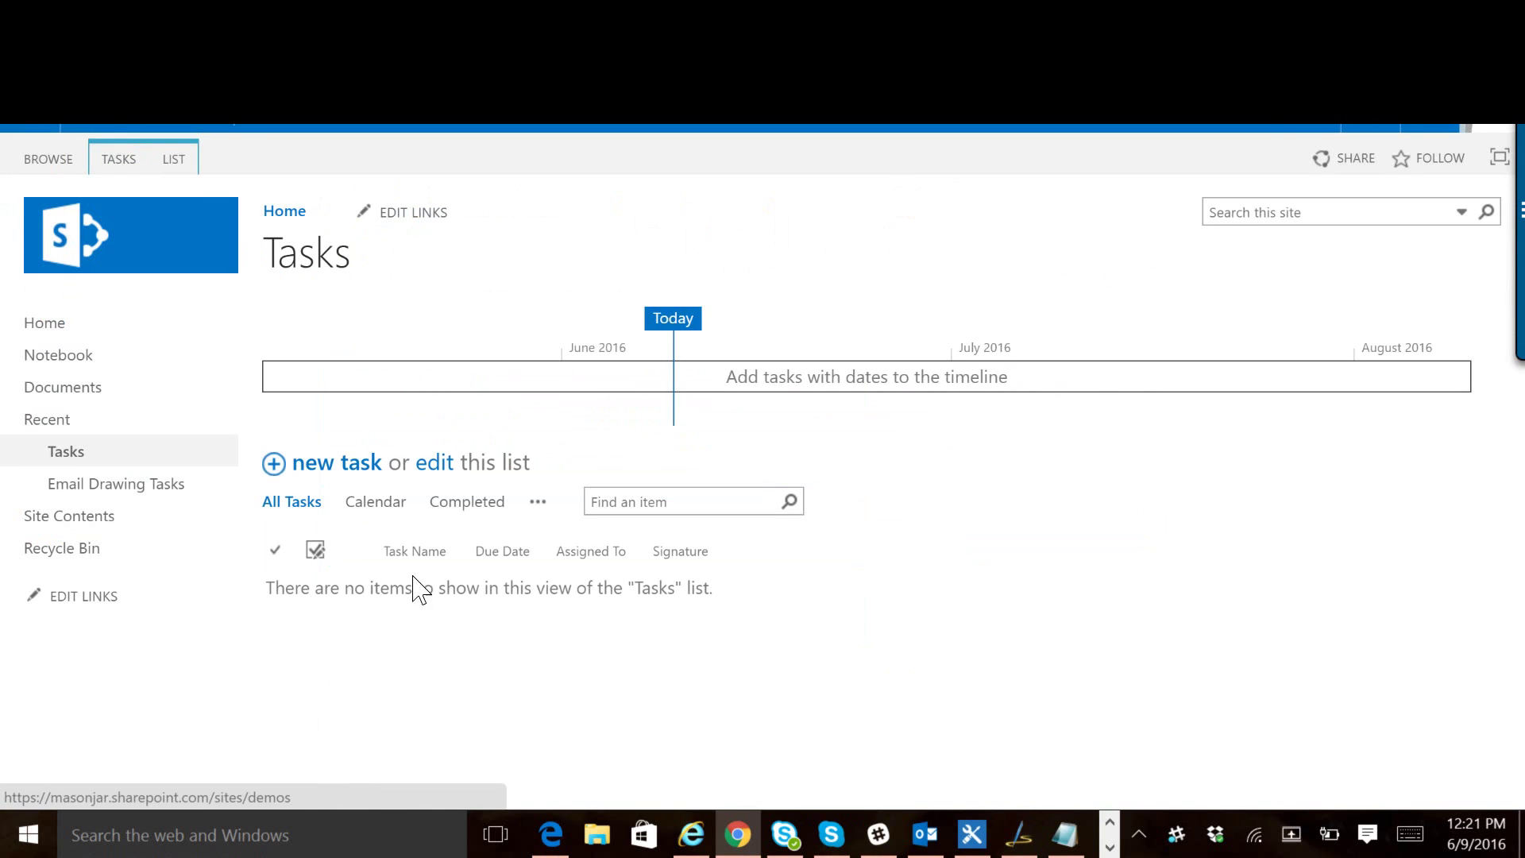
- Open the Tasks list's Default Edit Form page in edit mode
{"action": "left_click", "coordinate": [174, 159]}
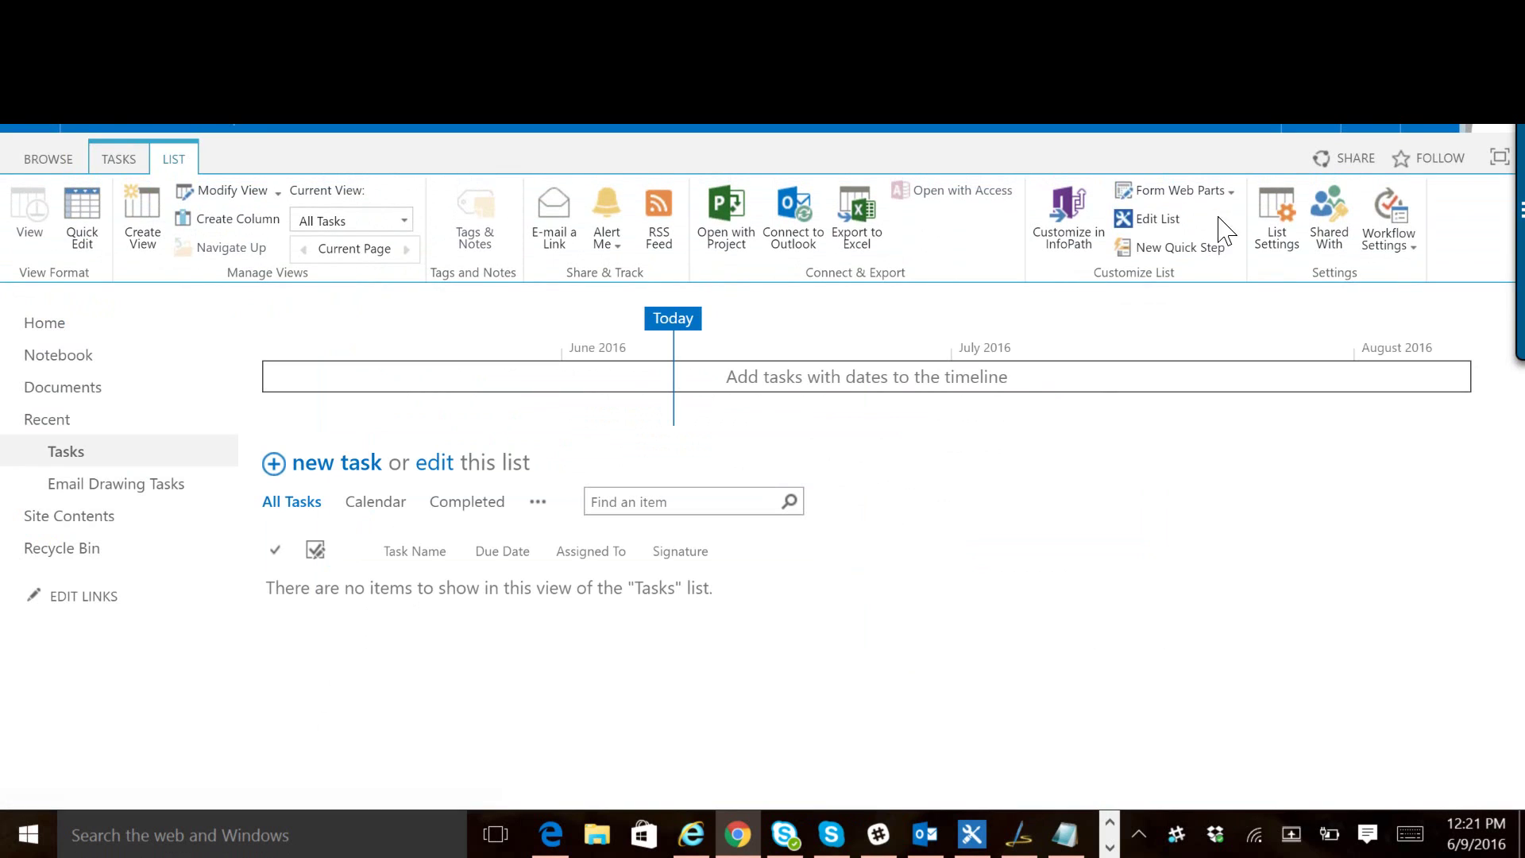
{"action": "left_click", "coordinate": [1175, 190]}
{"action": "left_click", "coordinate": [1191, 273]}
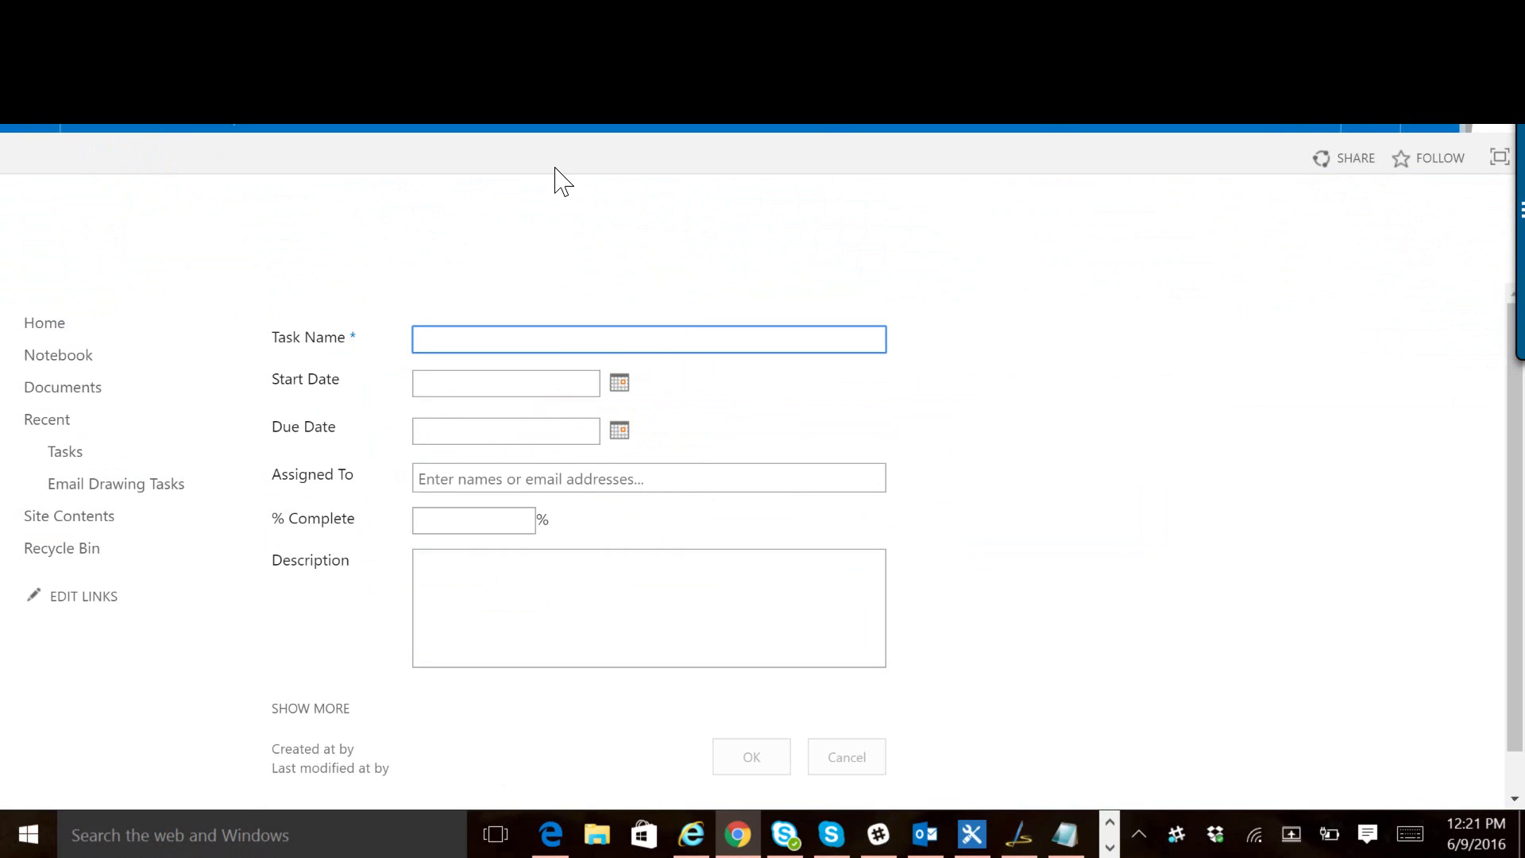
{"action": "left_click", "coordinate": [1369, 128]}
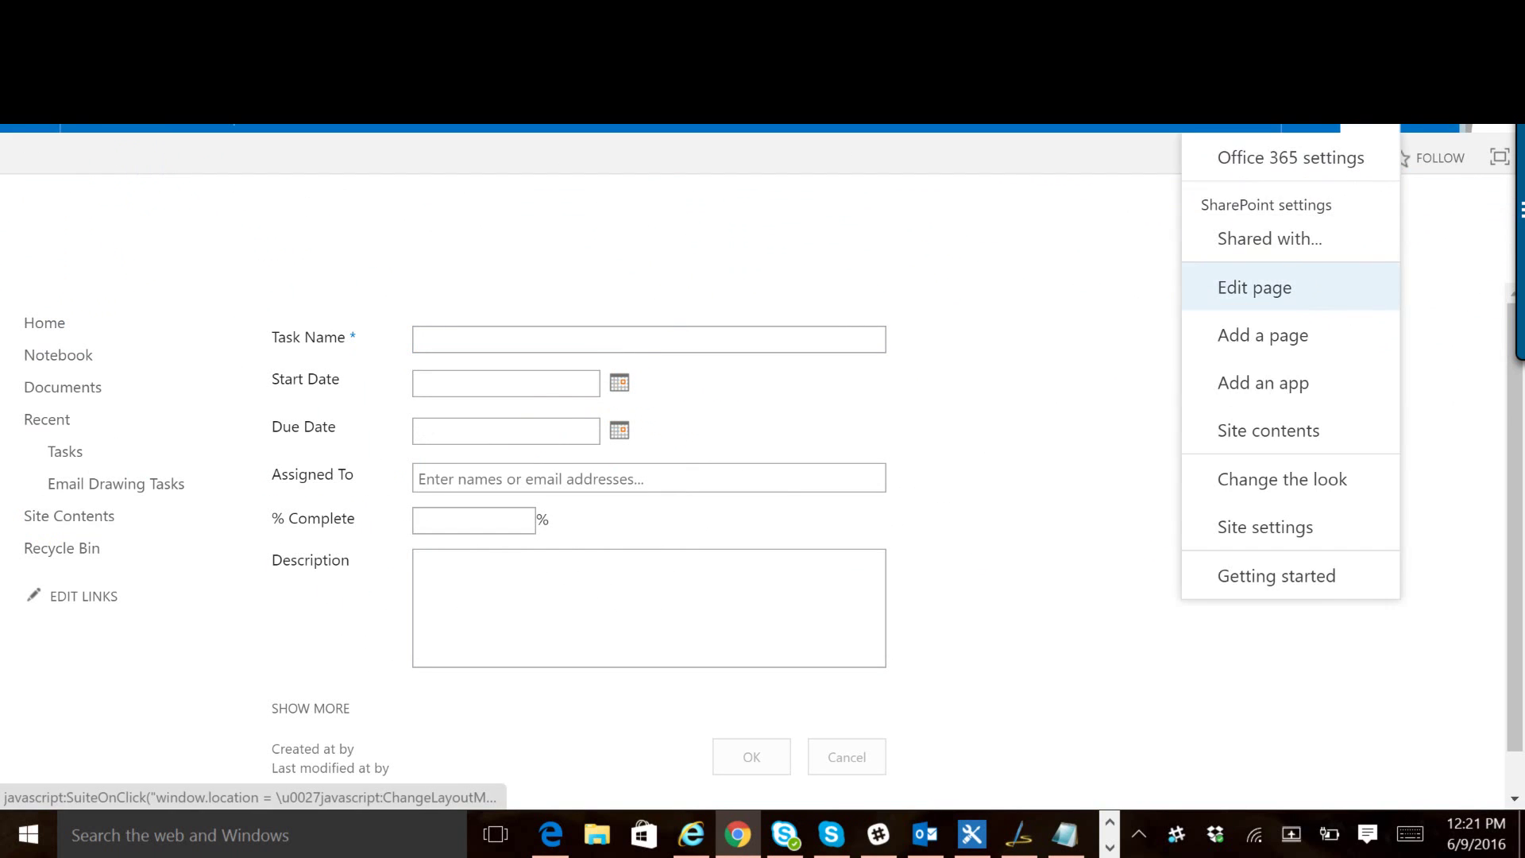
{"action": "left_click", "coordinate": [1279, 288]}
- Add a Script Editor web part and insert the pasted signature script and stylesheet code
{"action": "left_click", "coordinate": [596, 389]}
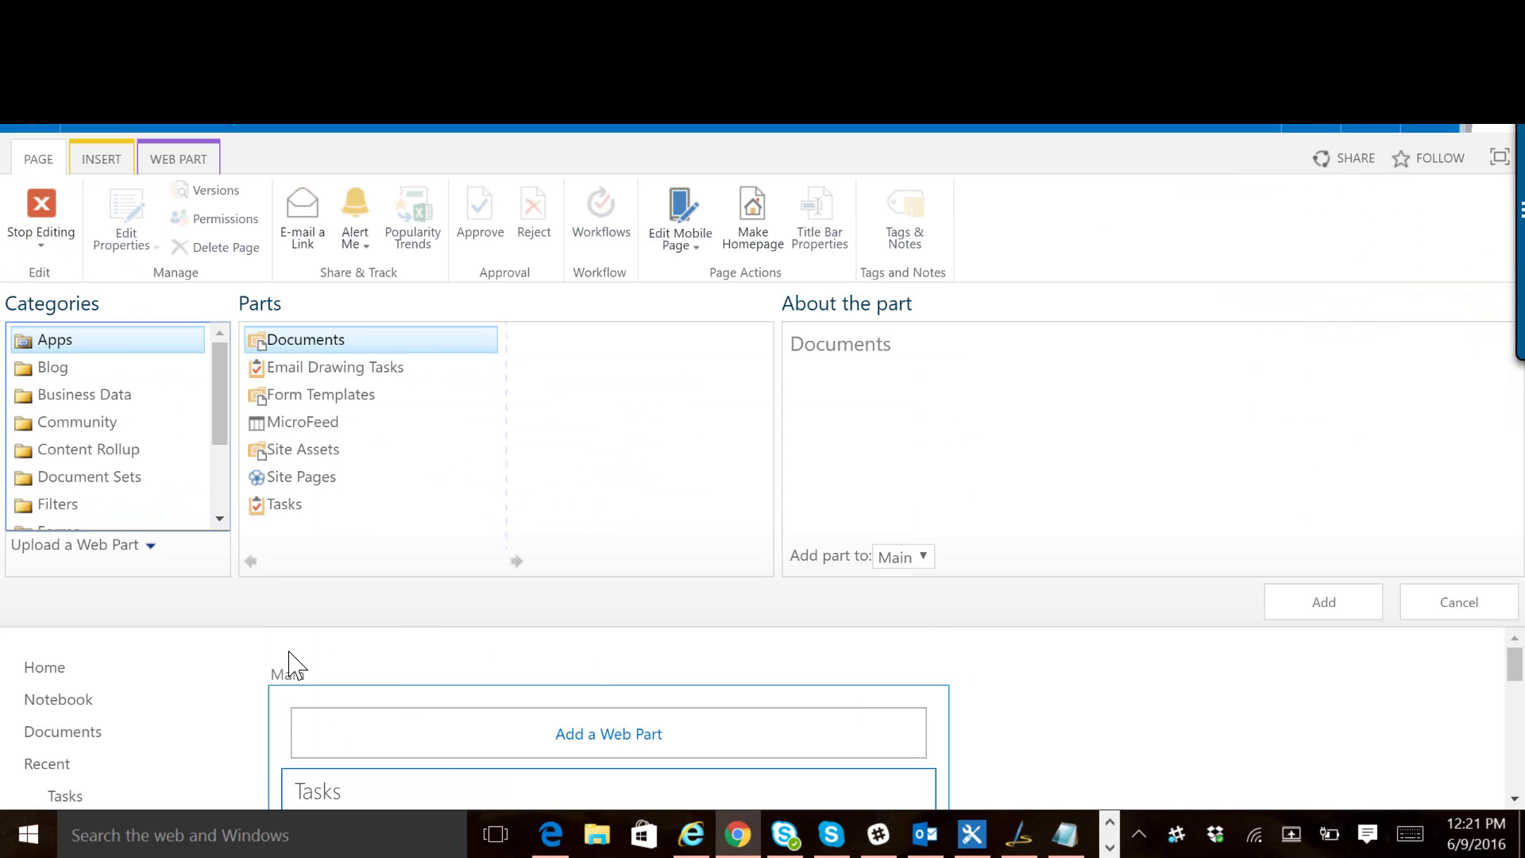
{"action": "scroll", "coordinate": [159, 456], "scroll_direction": "down", "scroll_amount": 2}
{"action": "left_click", "coordinate": [159, 430]}
{"action": "left_click", "coordinate": [302, 503]}
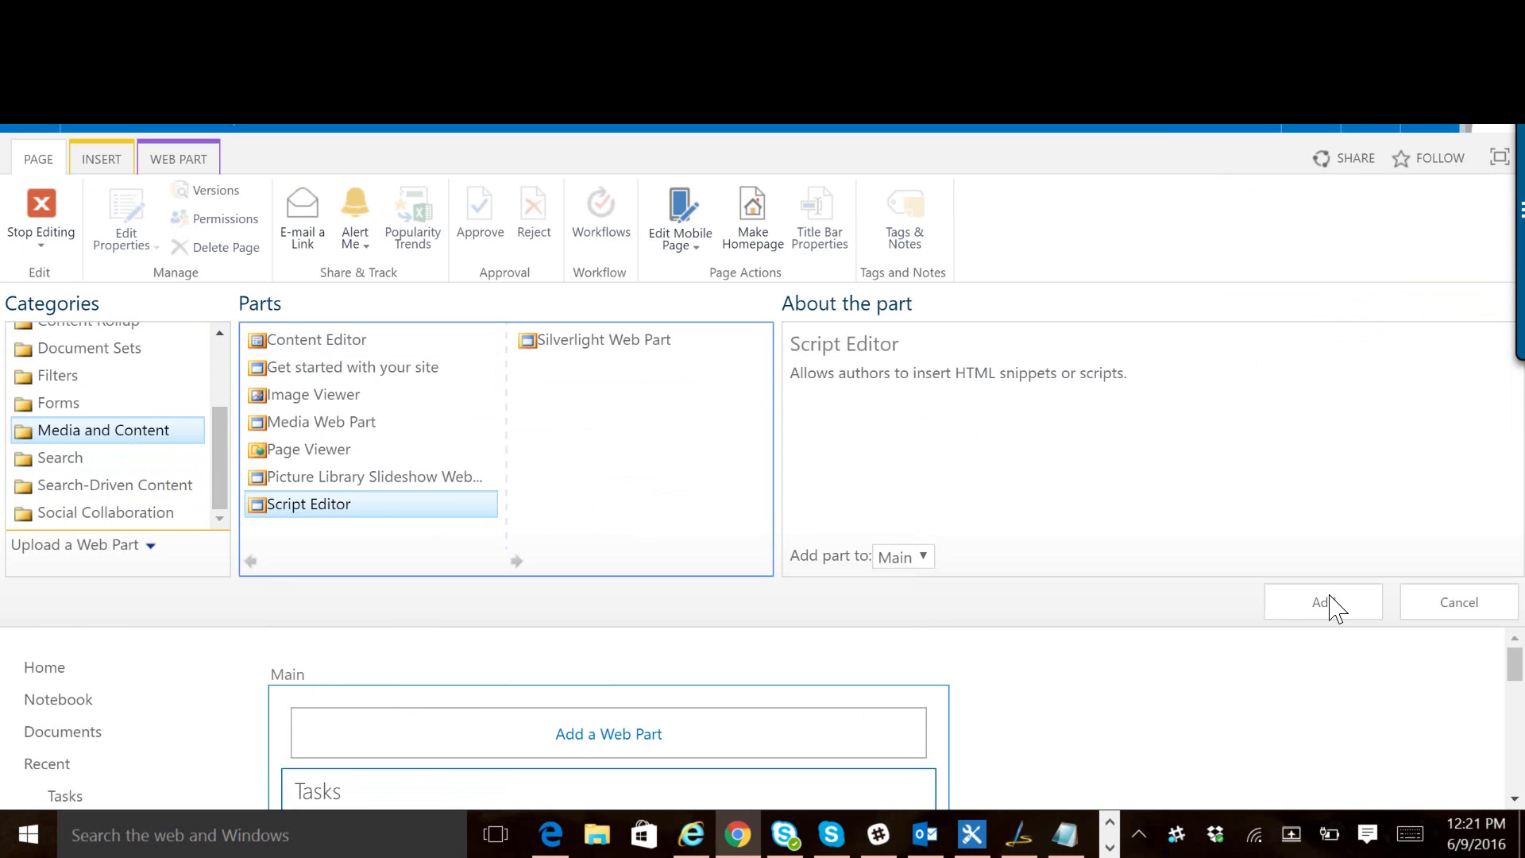
{"action": "left_click", "coordinate": [1335, 606]}
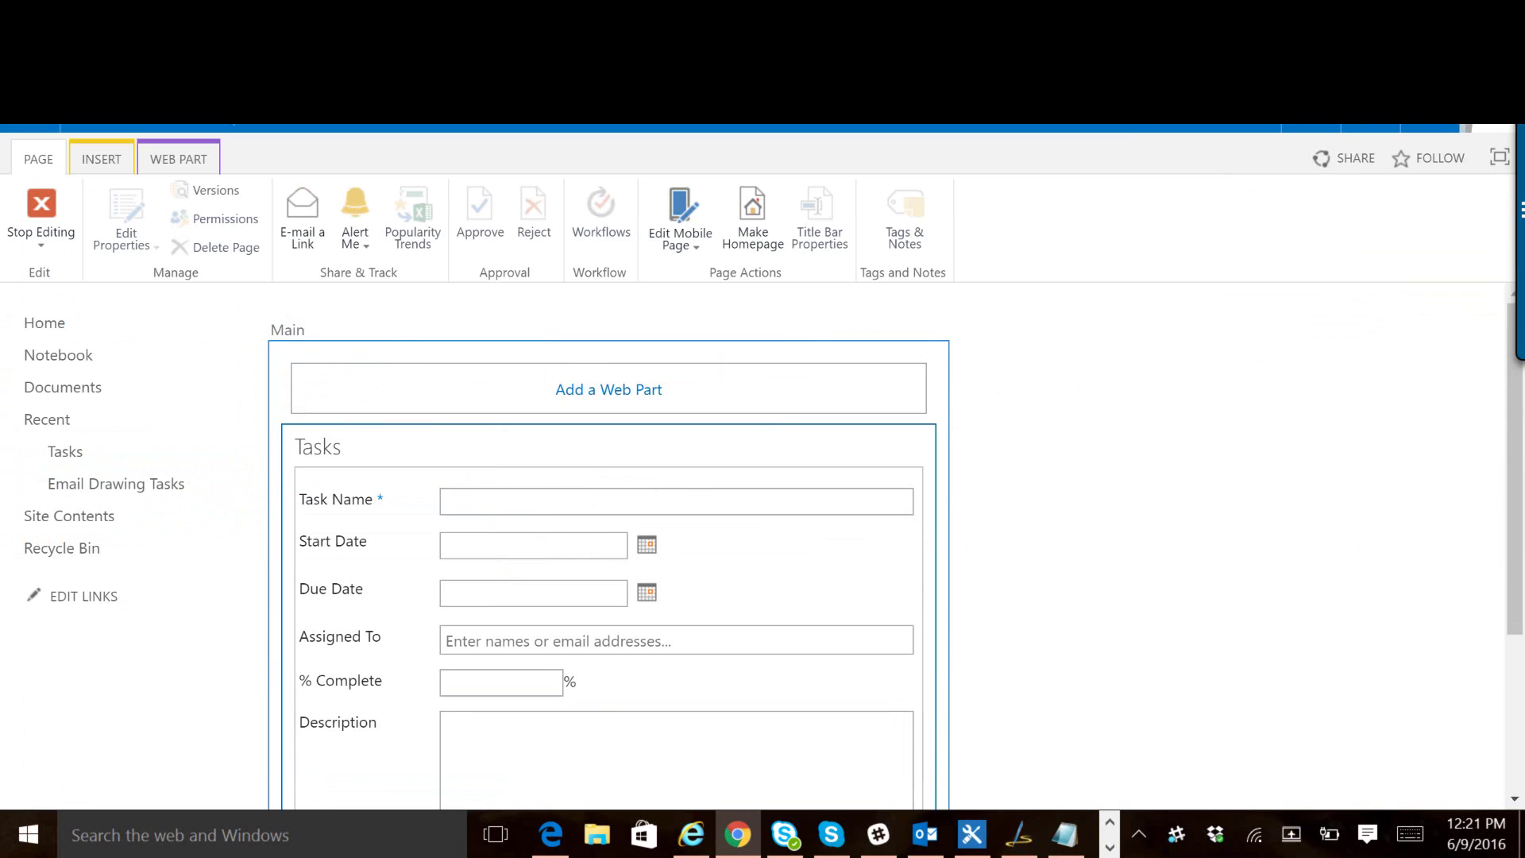
{"action": "left_click", "coordinate": [867, 487]}
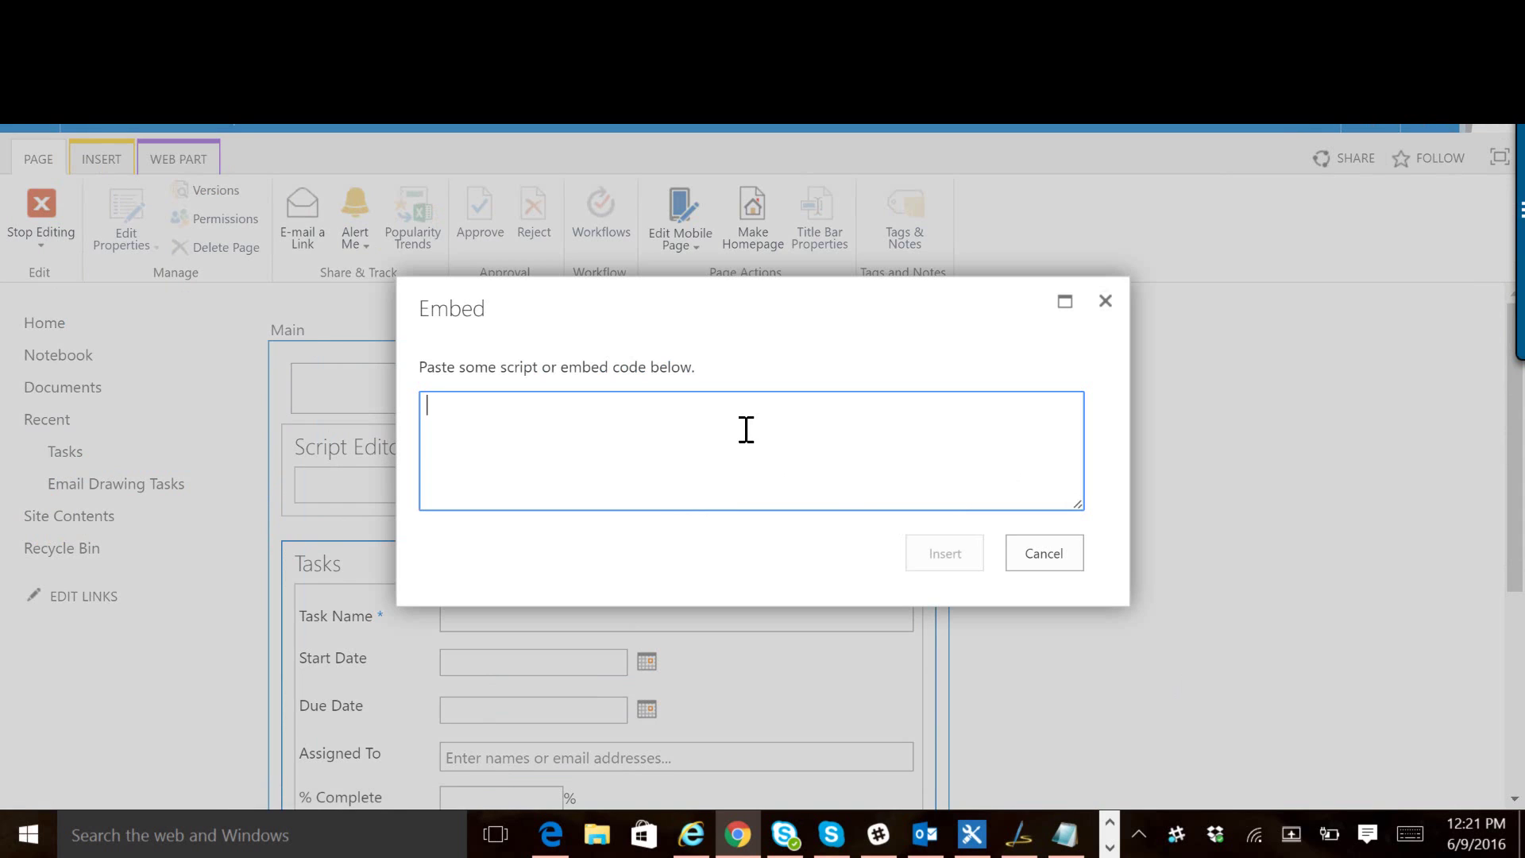
{"action": "key", "text": "ctrl+v"}
{"action": "left_click", "coordinate": [945, 554]}
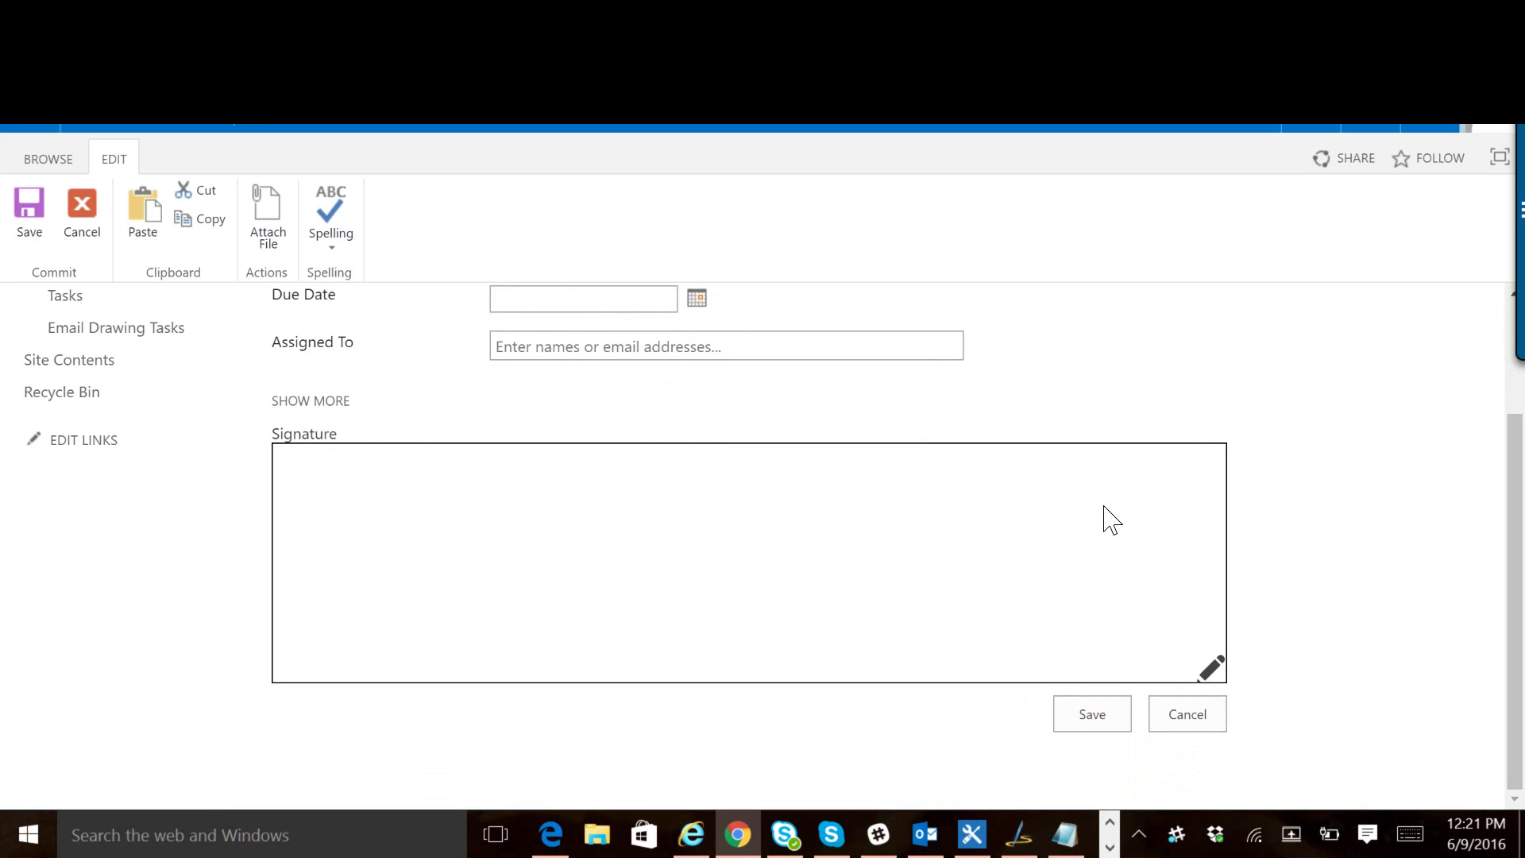
- Draw a signature on the signing pad and accept it into the Signature field
{"action": "left_click", "coordinate": [1211, 667]}
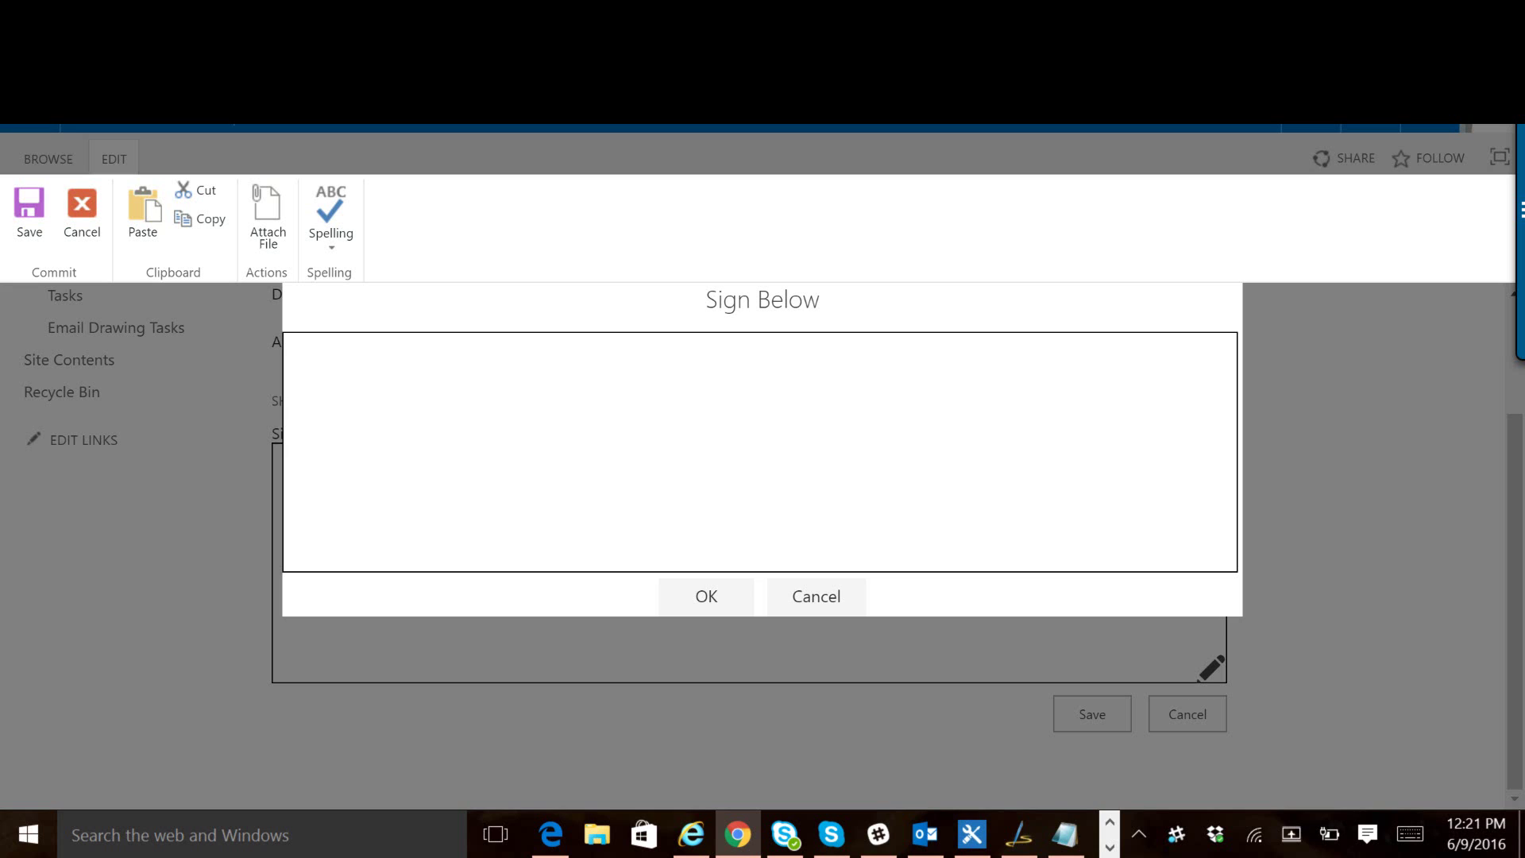
{"action": "mouse_move", "coordinate": [324, 551]}
{"action": "left_mouse_down"}
{"action": "mouse_move", "coordinate": [417, 441]}
{"action": "mouse_move", "coordinate": [429, 547]}
{"action": "mouse_move", "coordinate": [518, 536]}
{"action": "mouse_move", "coordinate": [601, 449]}
{"action": "mouse_move", "coordinate": [631, 536]}
{"action": "mouse_move", "coordinate": [714, 547]}
{"action": "mouse_move", "coordinate": [820, 518]}
{"action": "mouse_move", "coordinate": [1025, 410]}
{"action": "mouse_move", "coordinate": [1166, 440]}
{"action": "left_mouse_up"}
{"action": "left_click", "coordinate": [706, 595]}
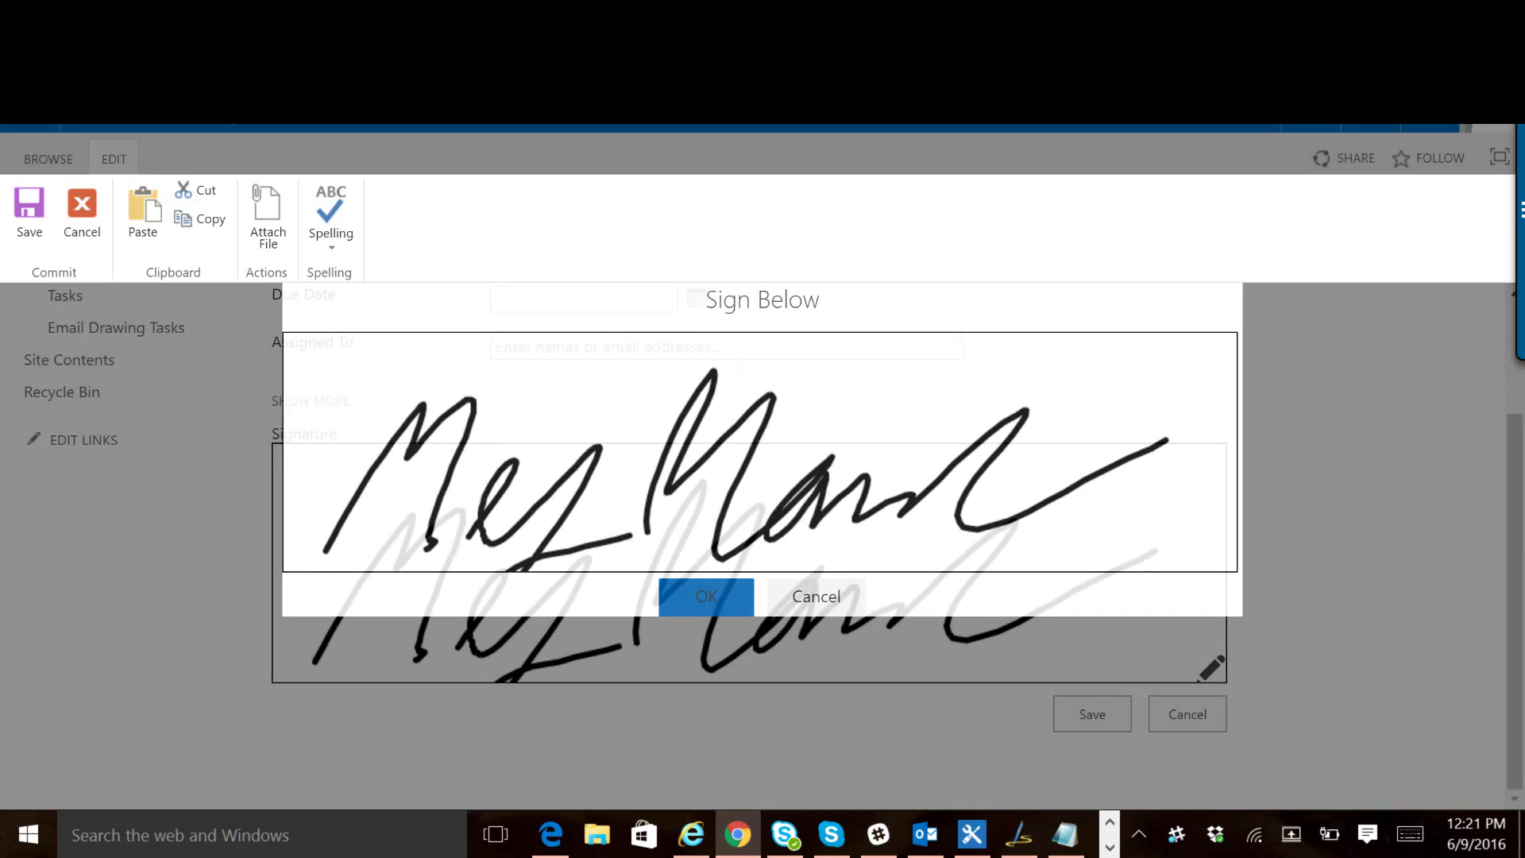
- Enter 'testing' as the Task Name and save the new task
{"action": "scroll", "coordinate": [762, 556], "scroll_direction": "up", "scroll_amount": 2}
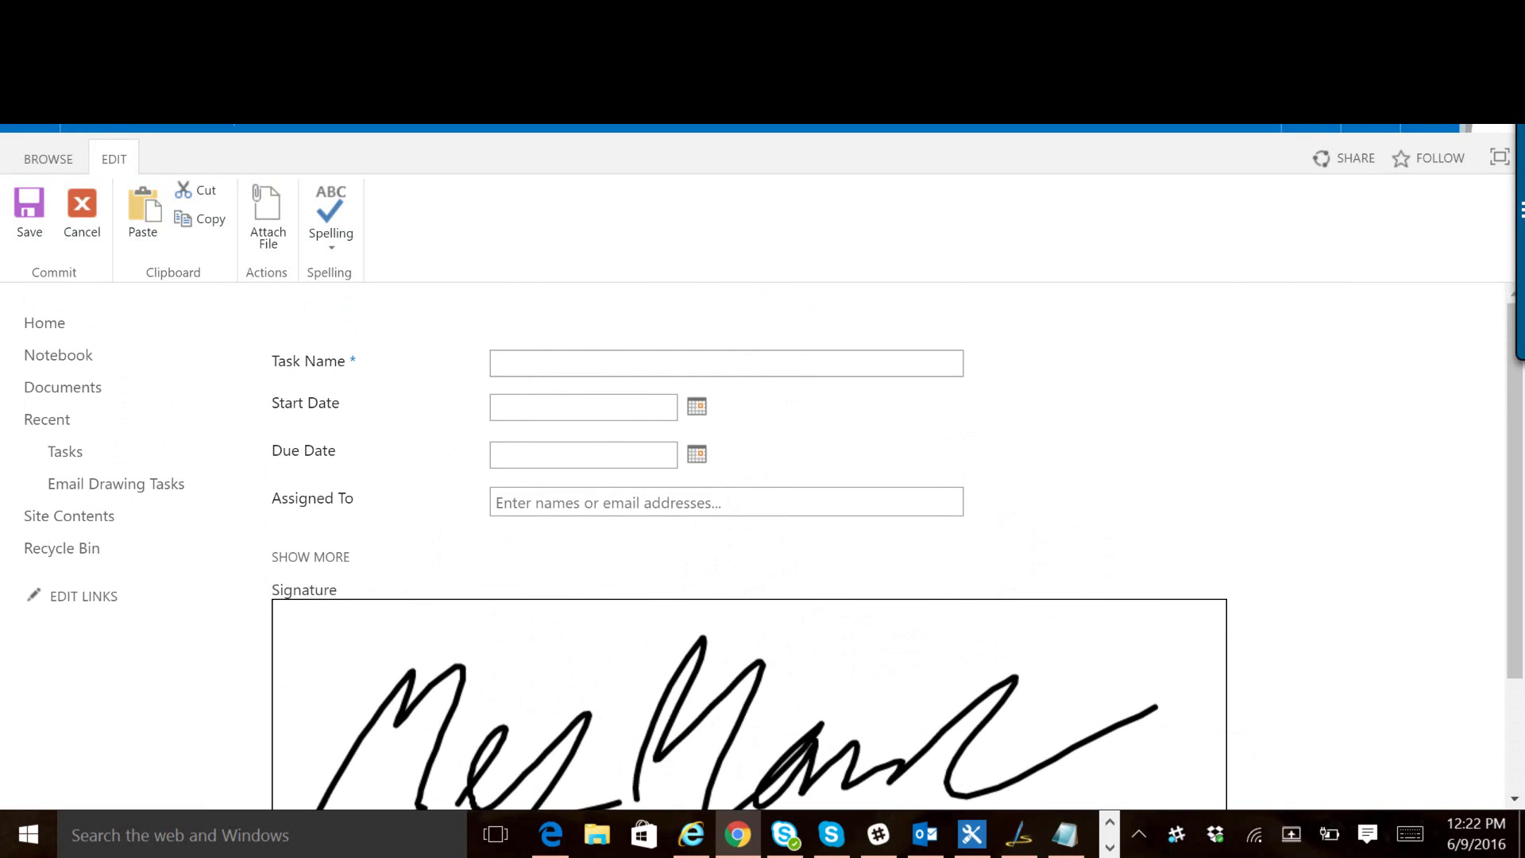
{"action": "left_click", "coordinate": [635, 367]}
{"action": "type", "text": "testing"}
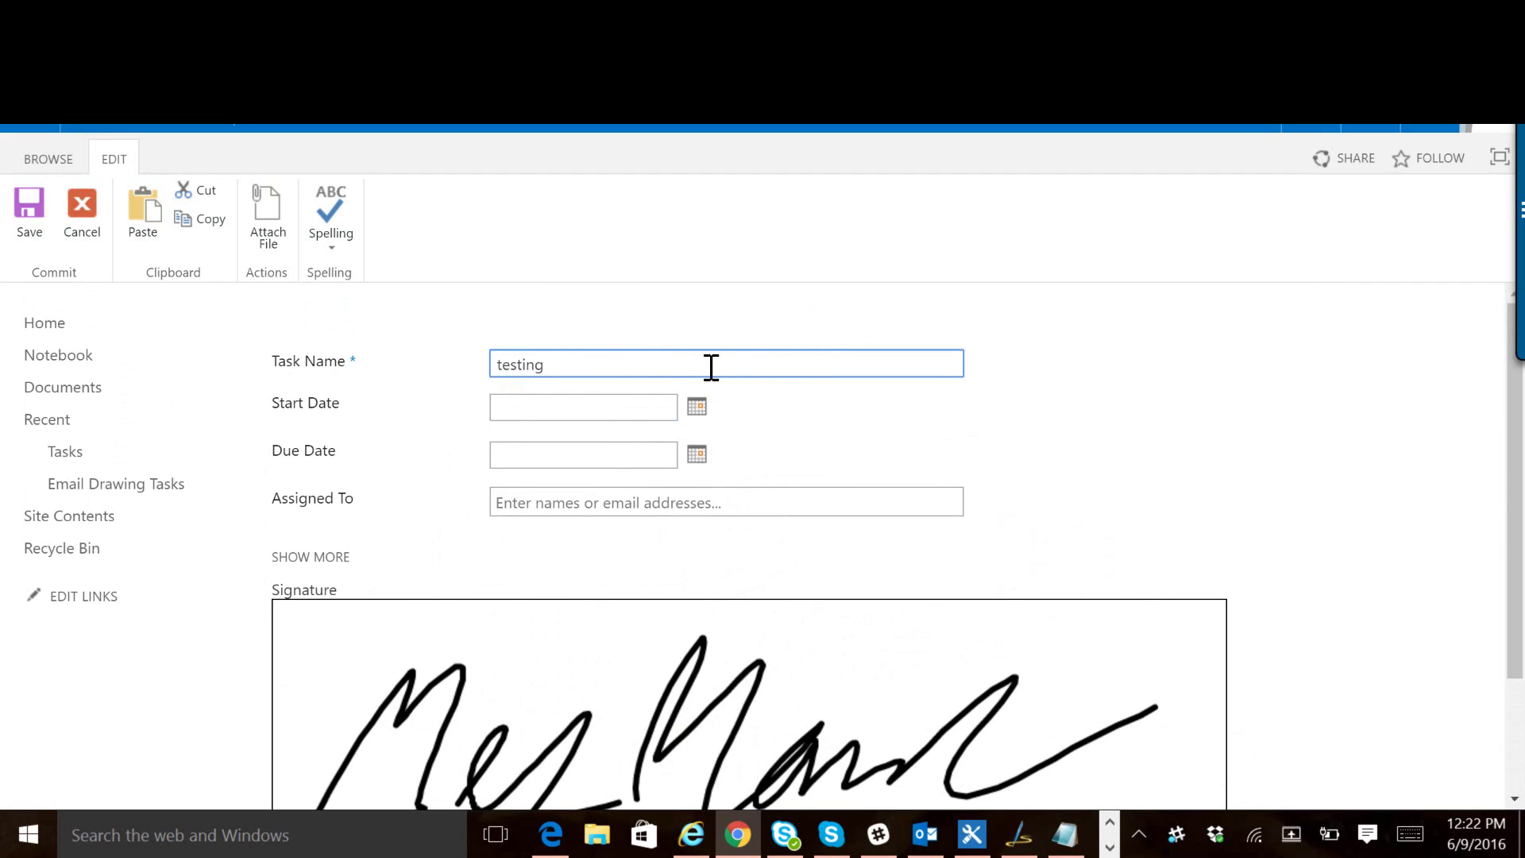
{"action": "scroll", "coordinate": [1116, 491], "scroll_direction": "down", "scroll_amount": 2}
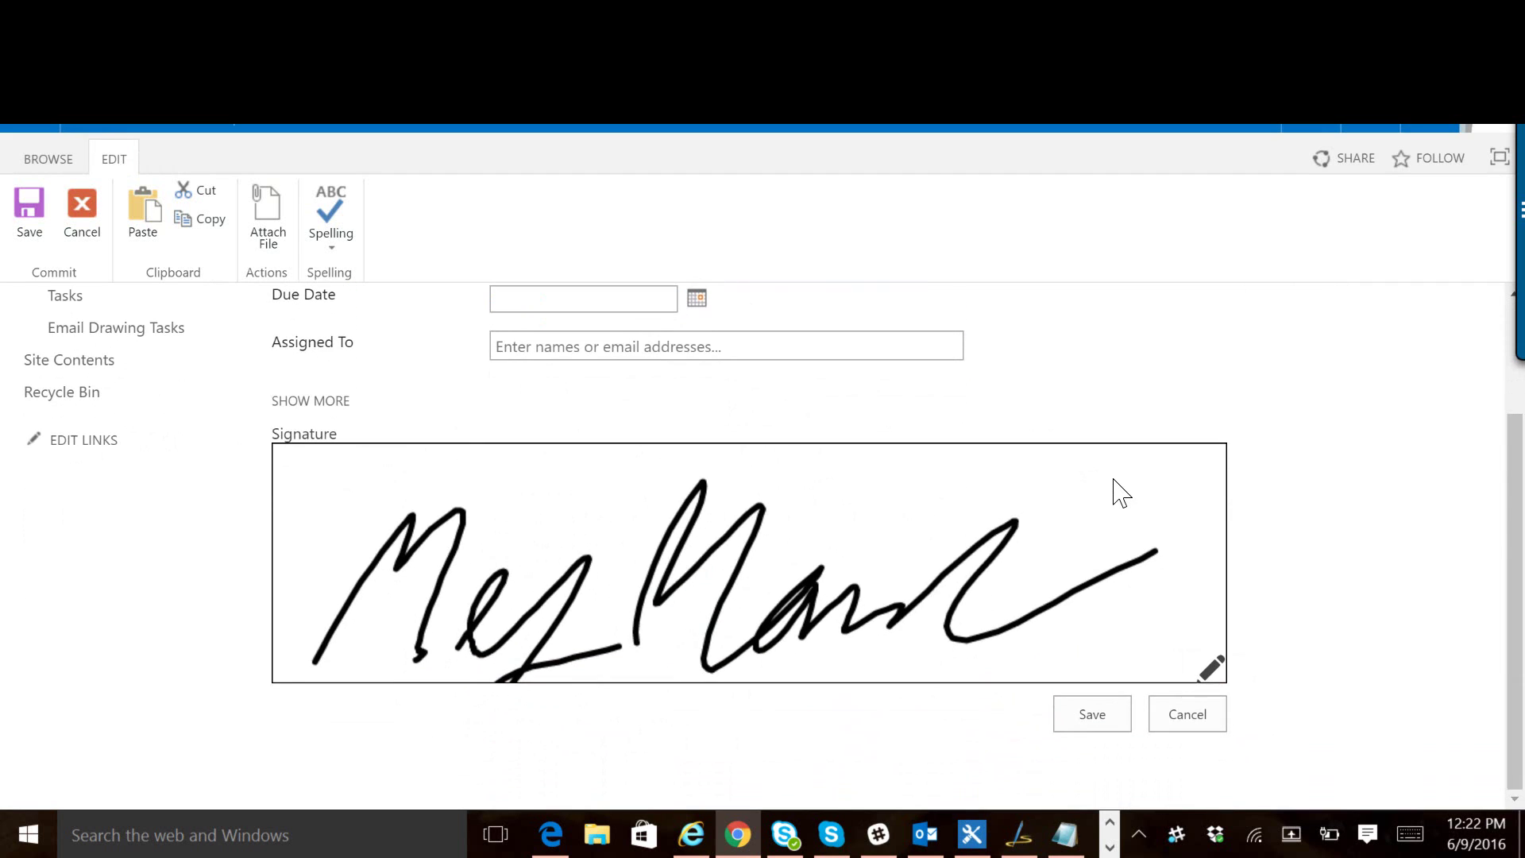
{"action": "left_click", "coordinate": [1080, 723]}
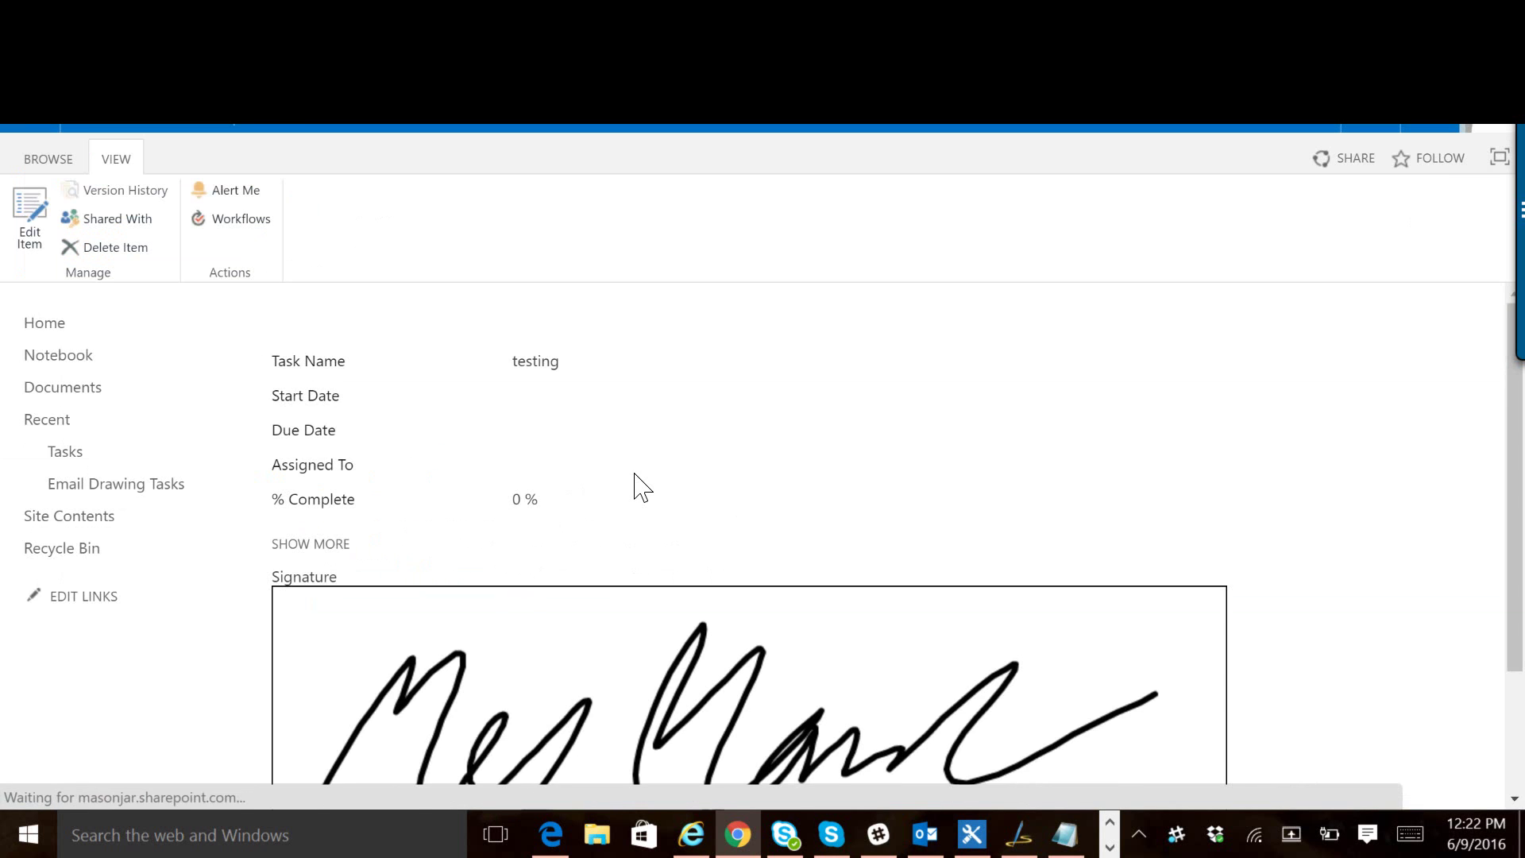
- Open the testing task's edit form and scroll to its Signature field
{"action": "scroll", "coordinate": [635, 486], "scroll_direction": "down", "scroll_amount": 1}
{"action": "scroll", "coordinate": [636, 487], "scroll_direction": "up", "scroll_amount": 2}
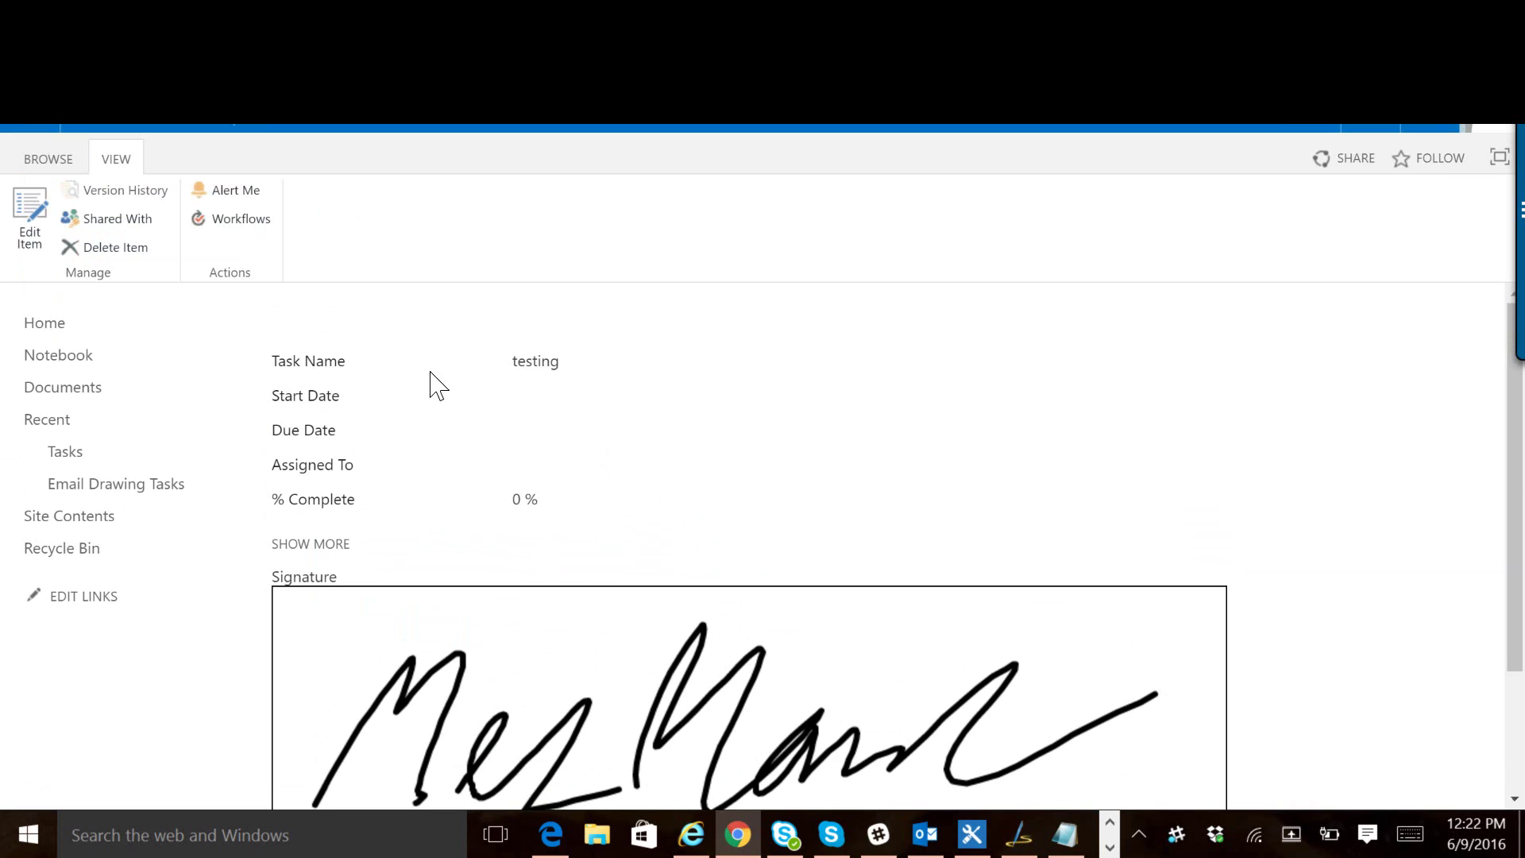
{"action": "left_click", "coordinate": [29, 227]}
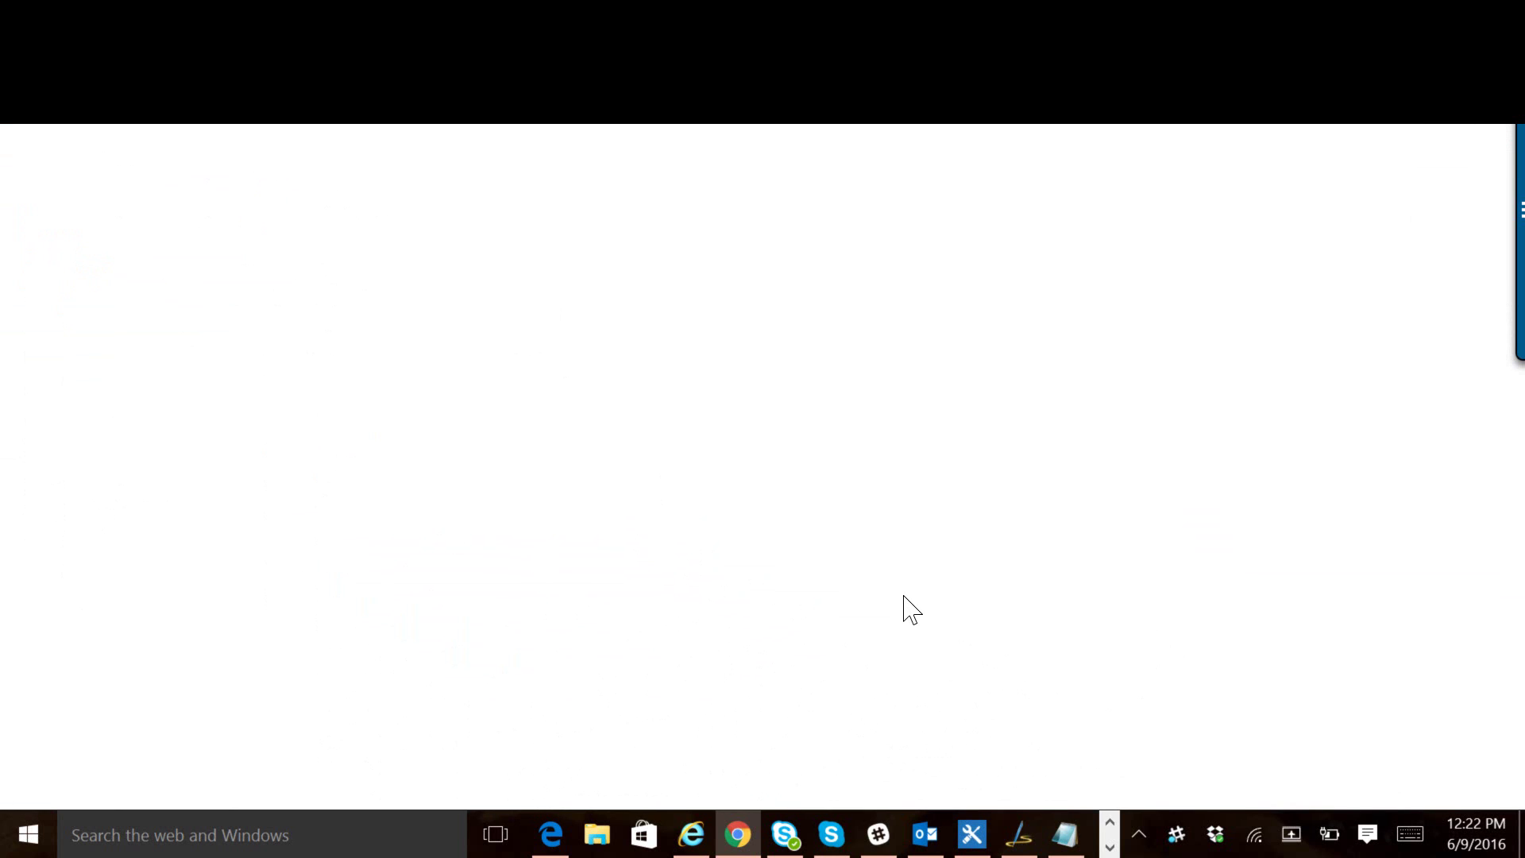
{"action": "scroll", "coordinate": [910, 607], "scroll_direction": "down", "scroll_amount": 2}
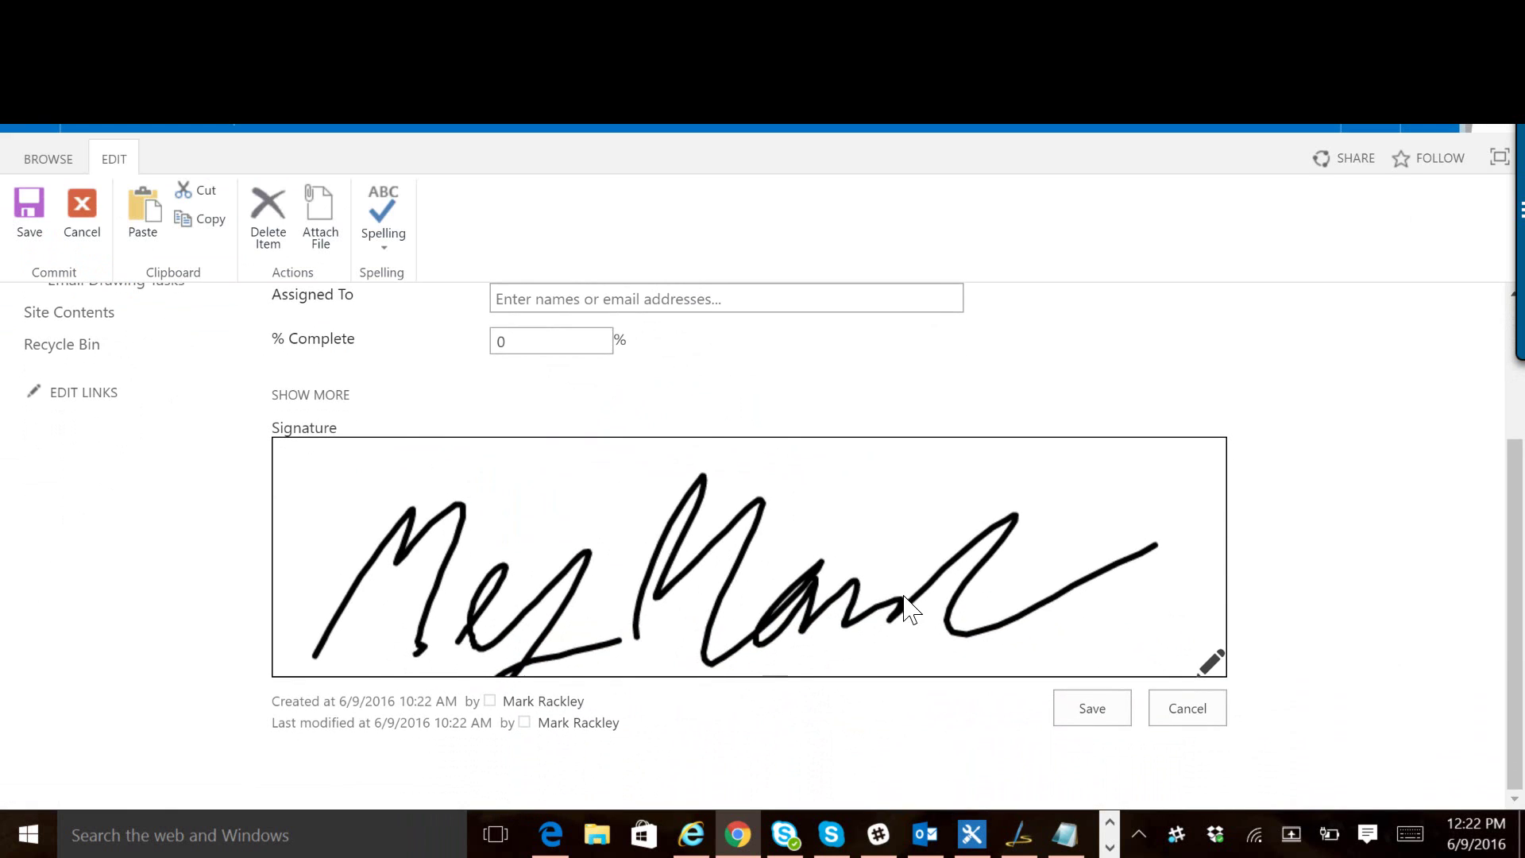
- Draw a new cursive signature on the signature pad, accept it, and save the task
{"action": "left_click", "coordinate": [1210, 663]}
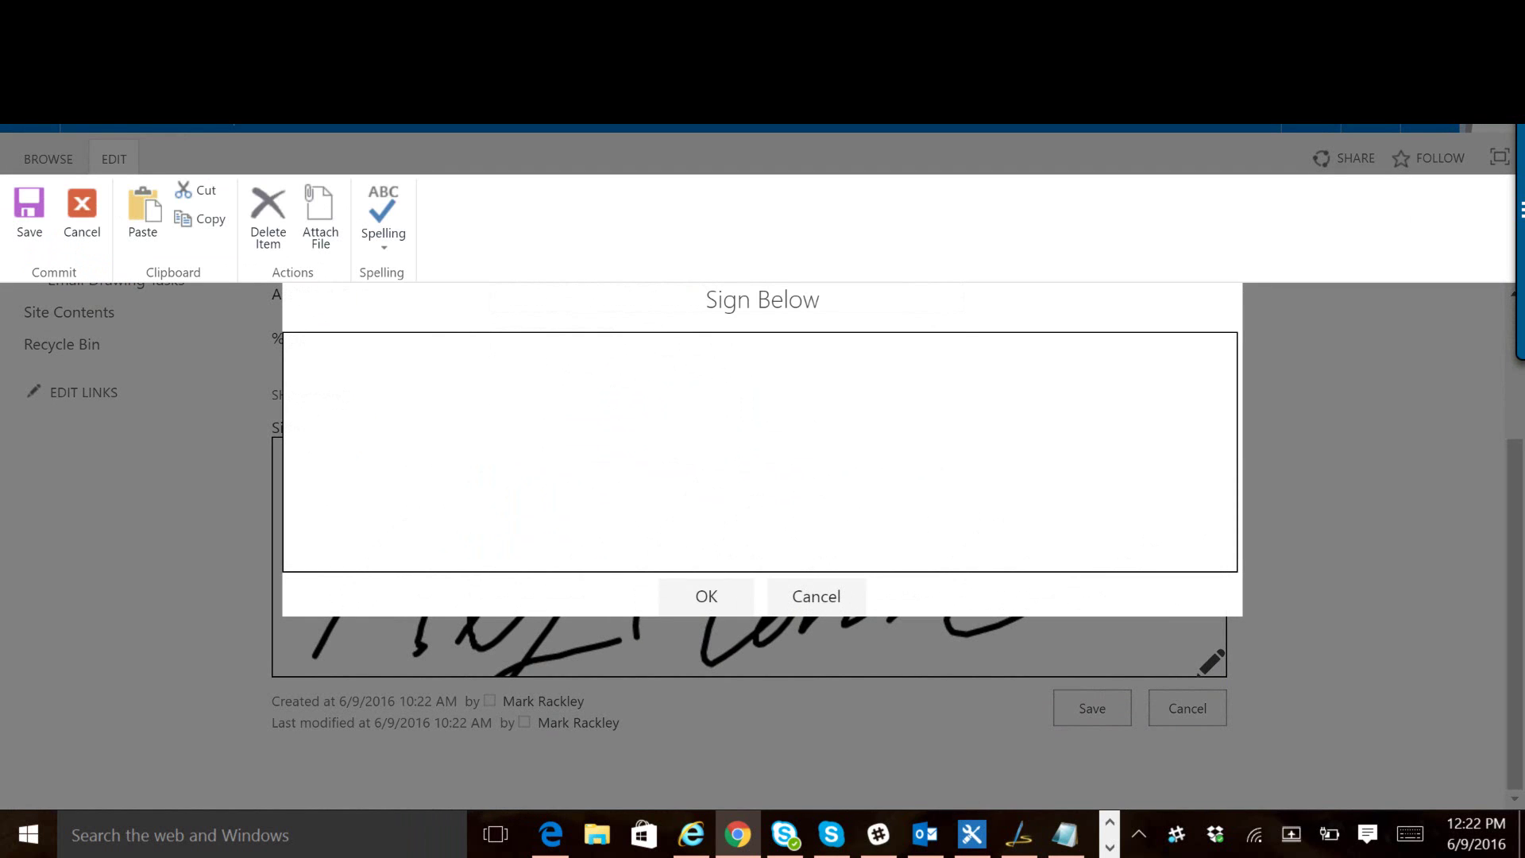
{"action": "mouse_move", "coordinate": [413, 405]}
{"action": "left_mouse_down"}
{"action": "mouse_move", "coordinate": [416, 429]}
{"action": "mouse_move", "coordinate": [516, 476]}
{"action": "mouse_move", "coordinate": [620, 444]}
{"action": "mouse_move", "coordinate": [712, 512]}
{"action": "left_mouse_up"}
{"action": "left_click_drag", "start_coordinate": [766, 354], "coordinate": [798, 499]}
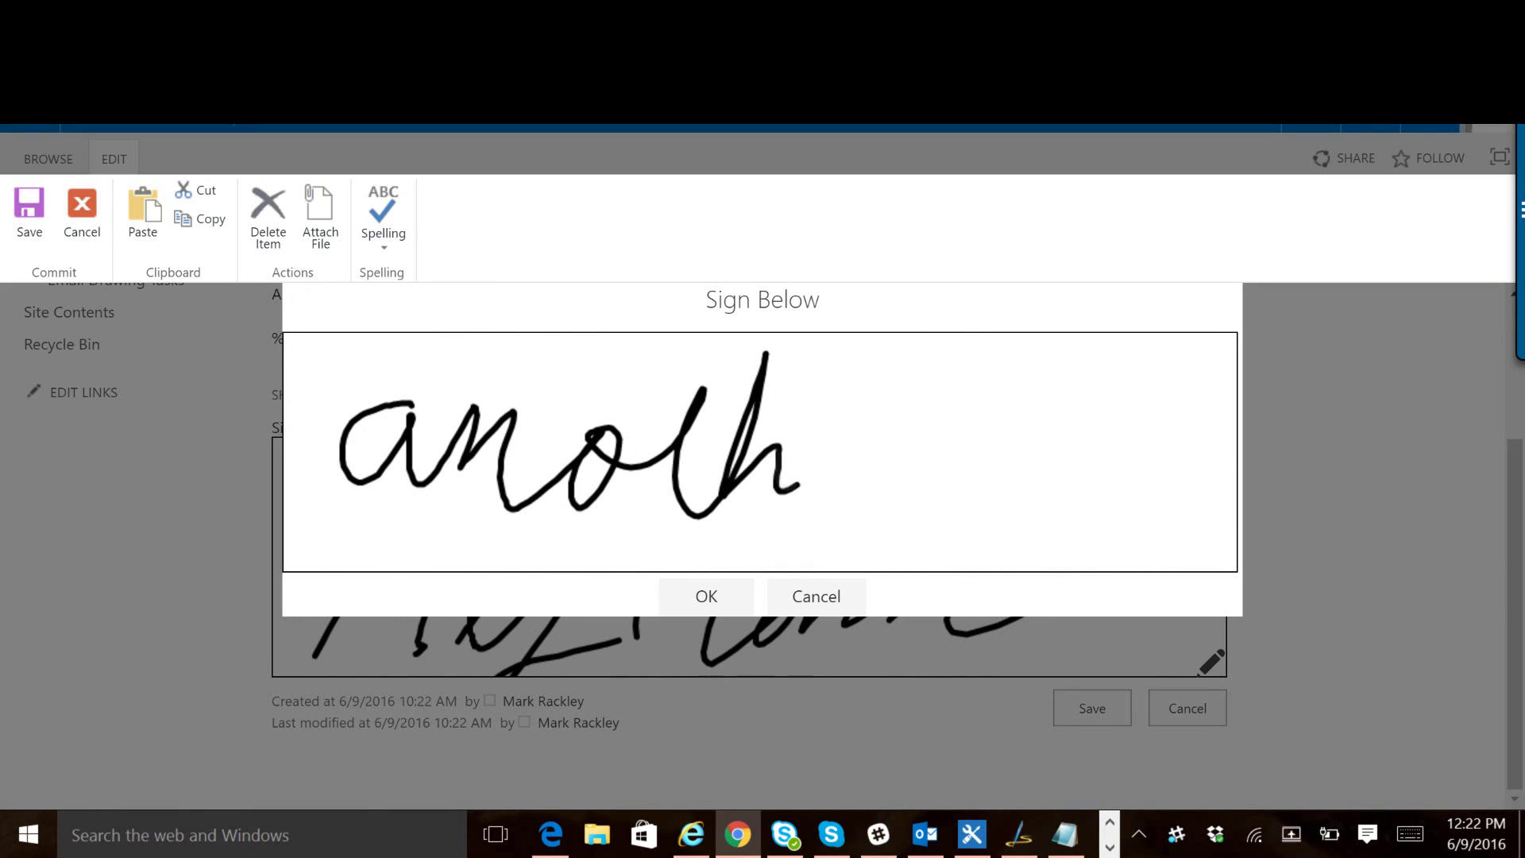
{"action": "left_click_drag", "start_coordinate": [830, 403], "coordinate": [945, 518]}
{"action": "left_click_drag", "start_coordinate": [629, 423], "coordinate": [774, 409]}
{"action": "left_click", "coordinate": [692, 596]}
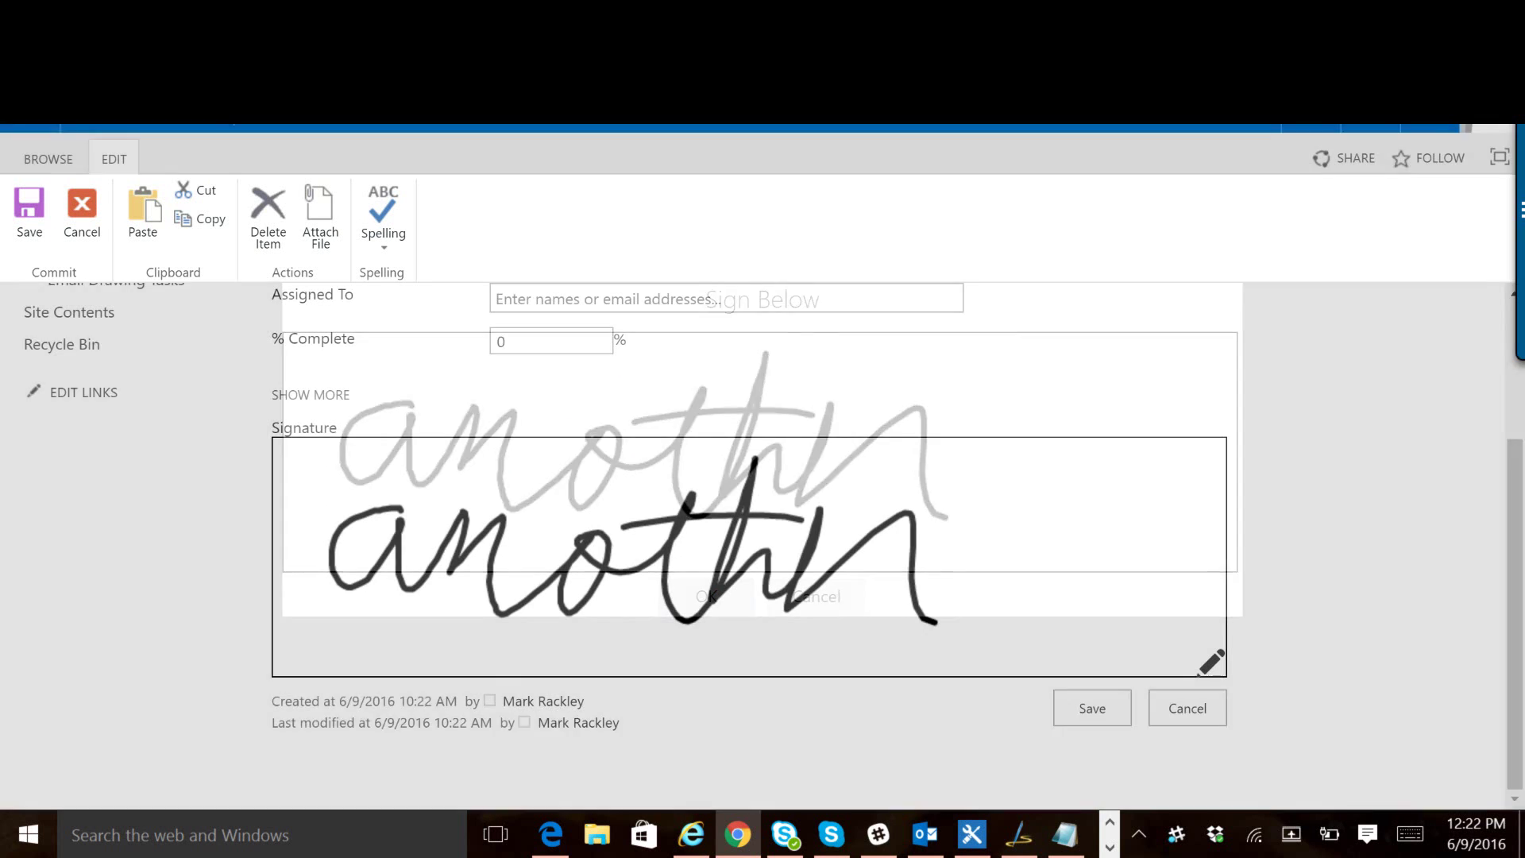
{"action": "left_click", "coordinate": [1090, 707]}
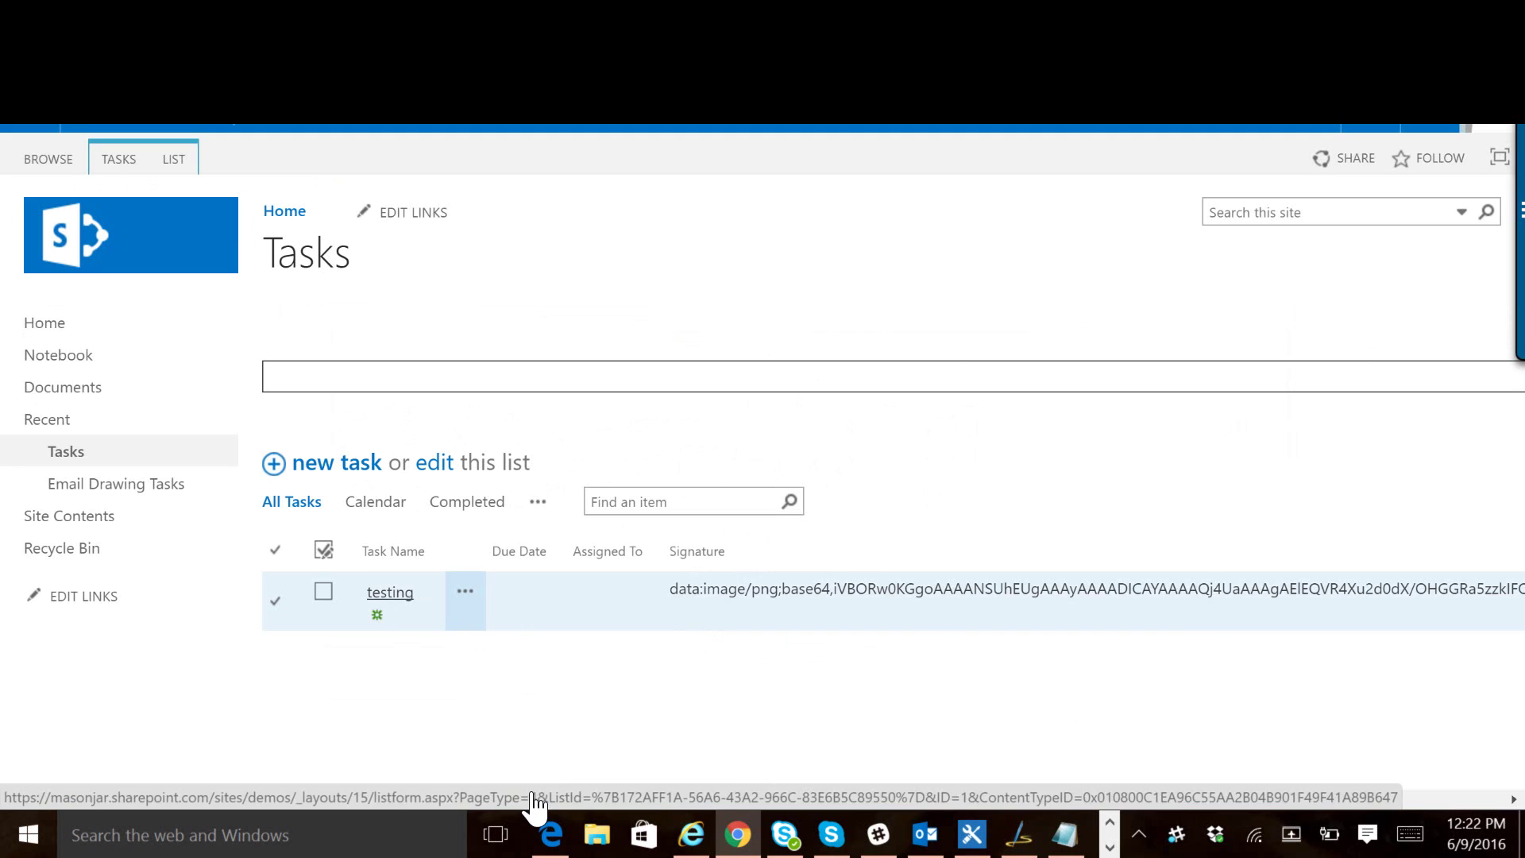
- Scroll the testing task's item page down to show the redrawn cursive signature image
{"action": "scroll", "coordinate": [714, 561], "scroll_direction": "down", "scroll_amount": 2}
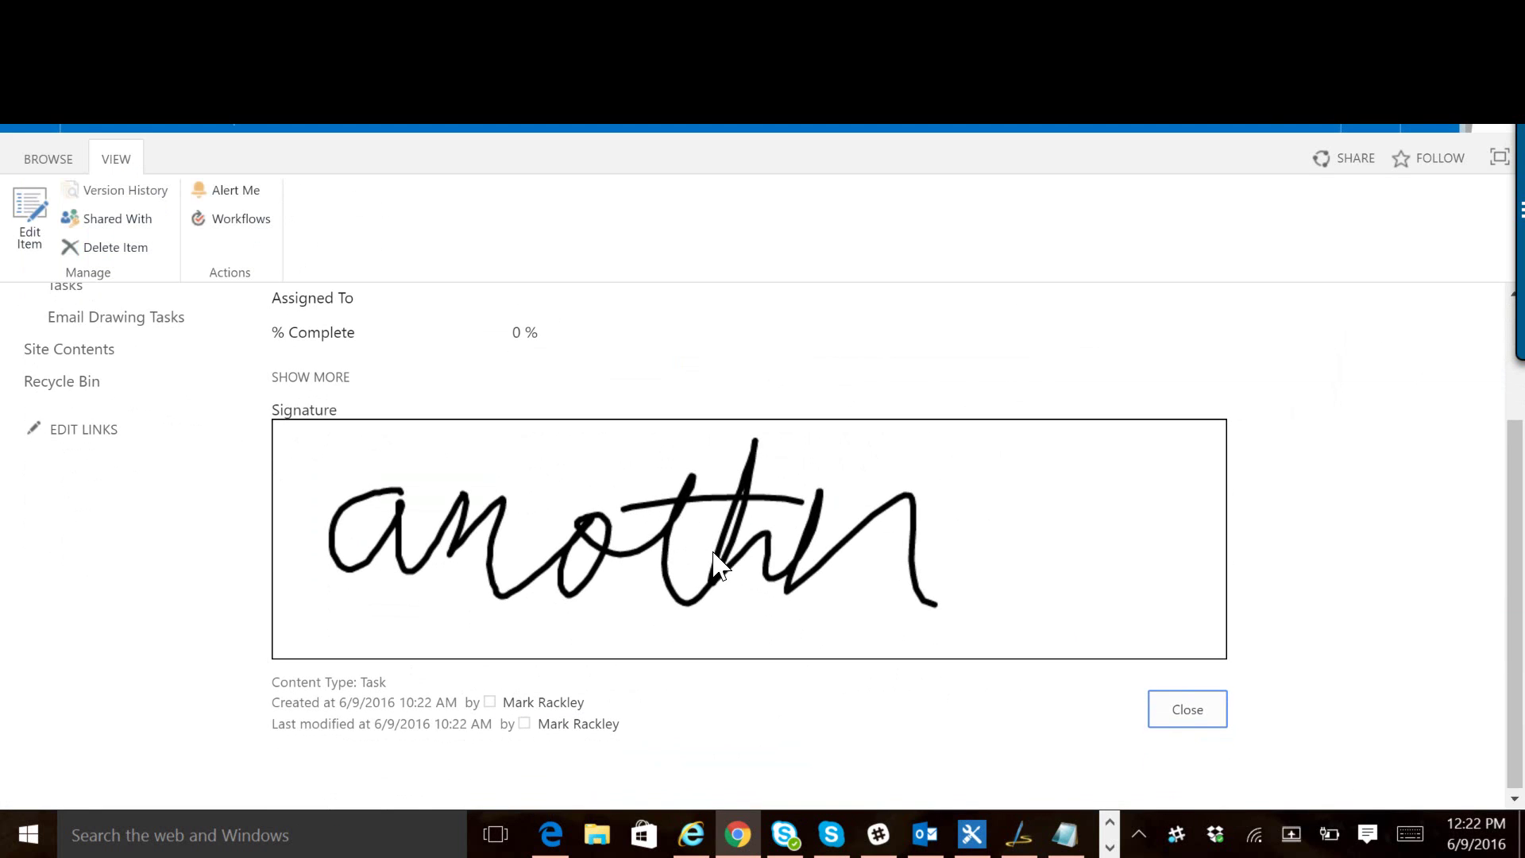